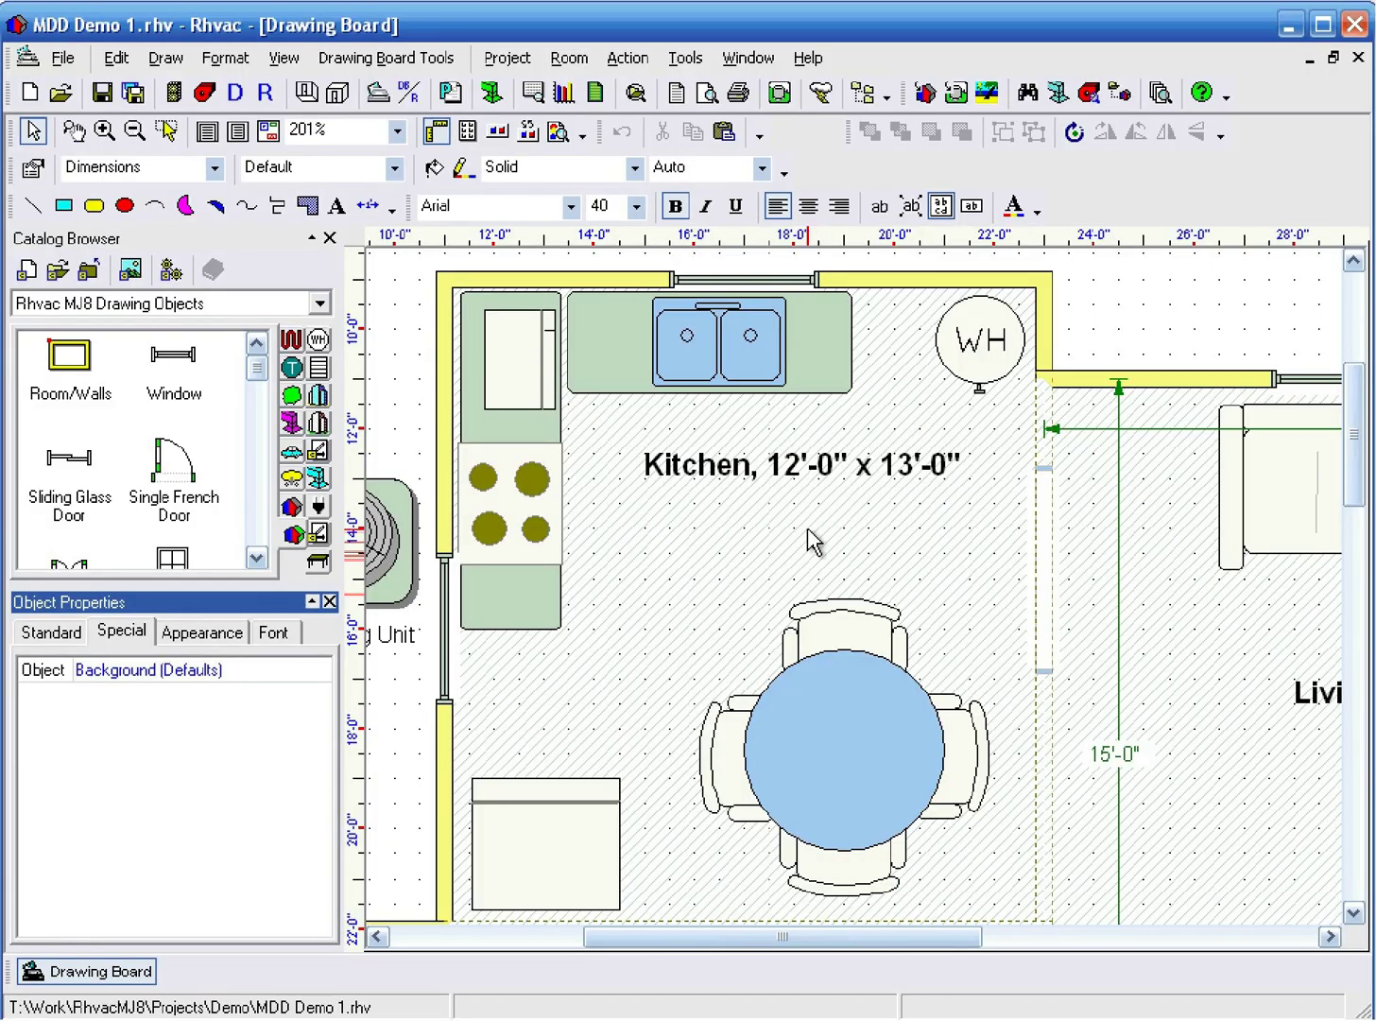
- Zoom the drawing board out from 201% to 96% to show the whole Jones Residence plan
scroll(812, 541, "down", 5)
scroll(822, 558, "down", 2)
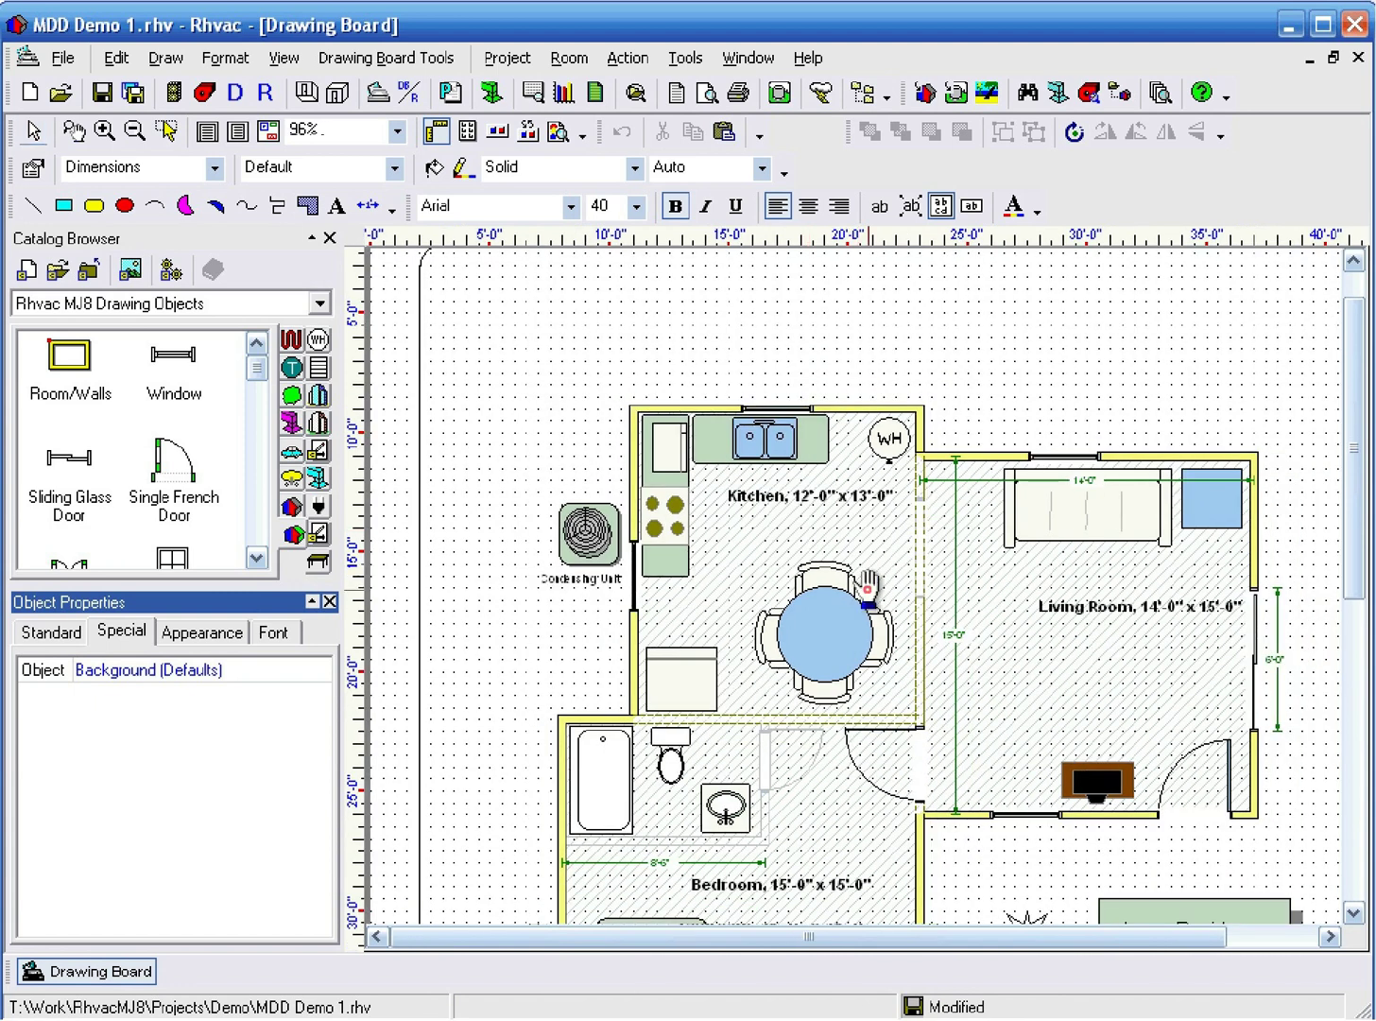
scroll(809, 483, "up", 1)
scroll(805, 434, "down", 2)
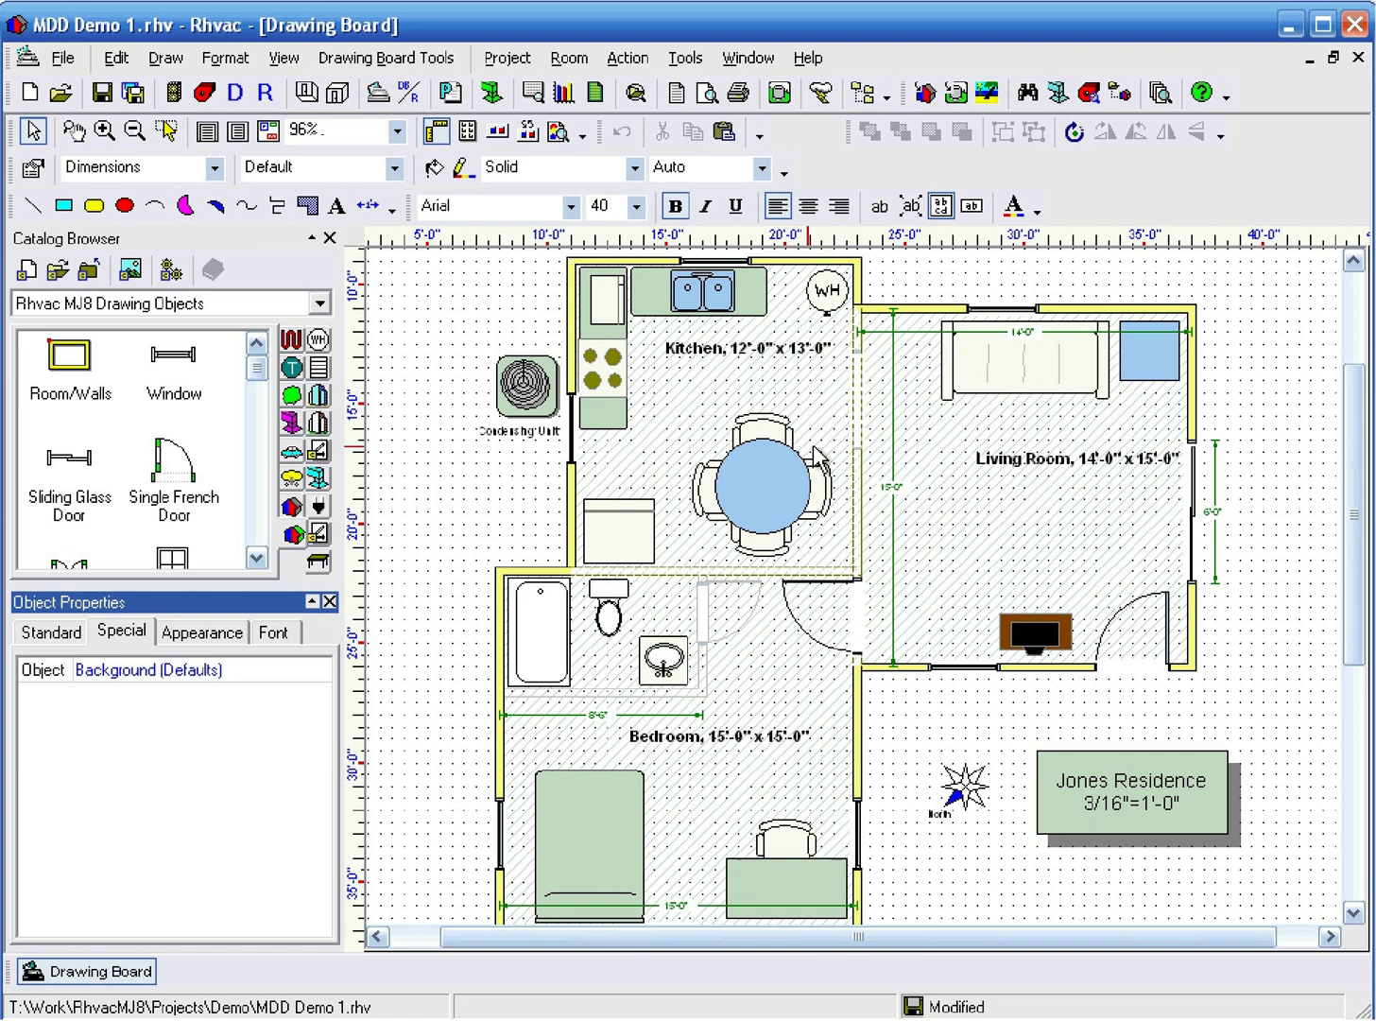
- Place a Manual D Supply Main Trunk (T-100) running 20'-0" from the Kitchen down into the Bedroom
left_click(268, 303)
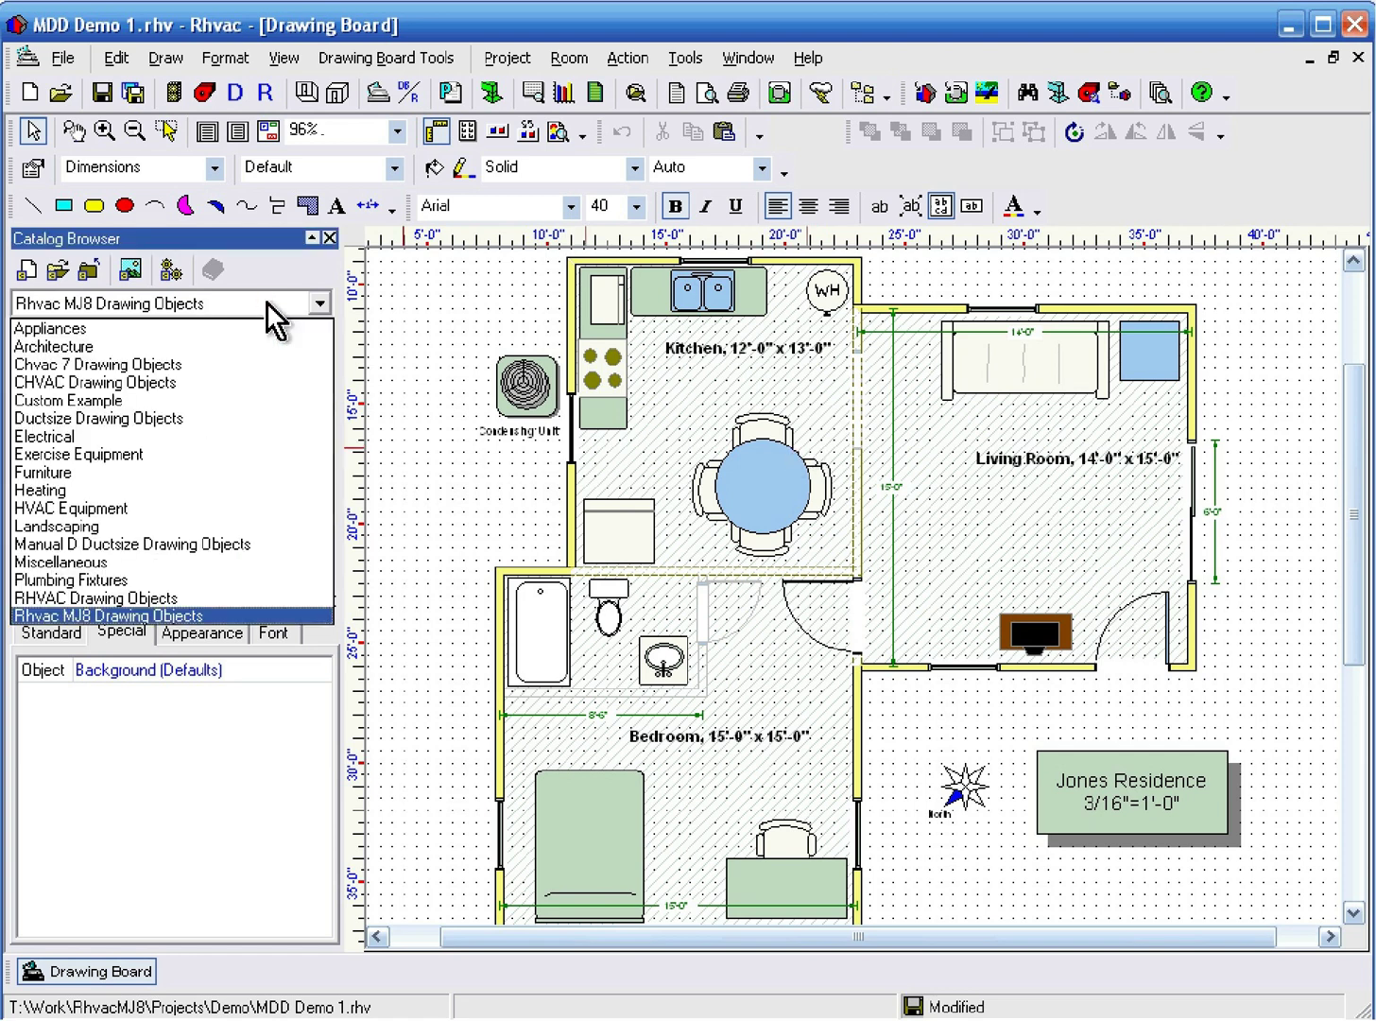
left_click(264, 542)
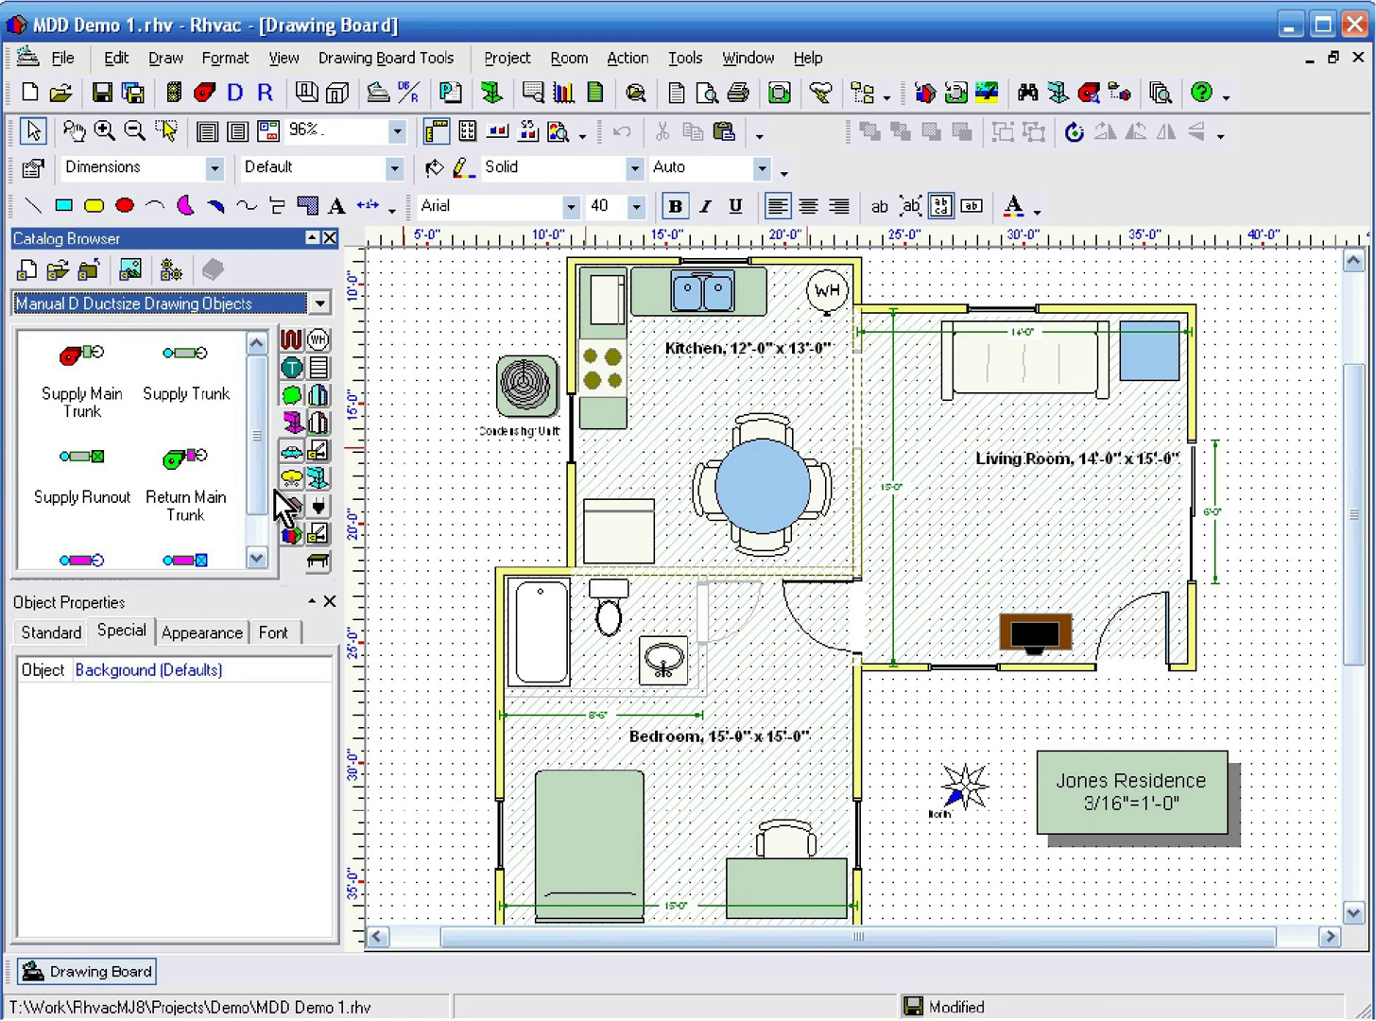
left_click_drag(77, 358, 646, 366)
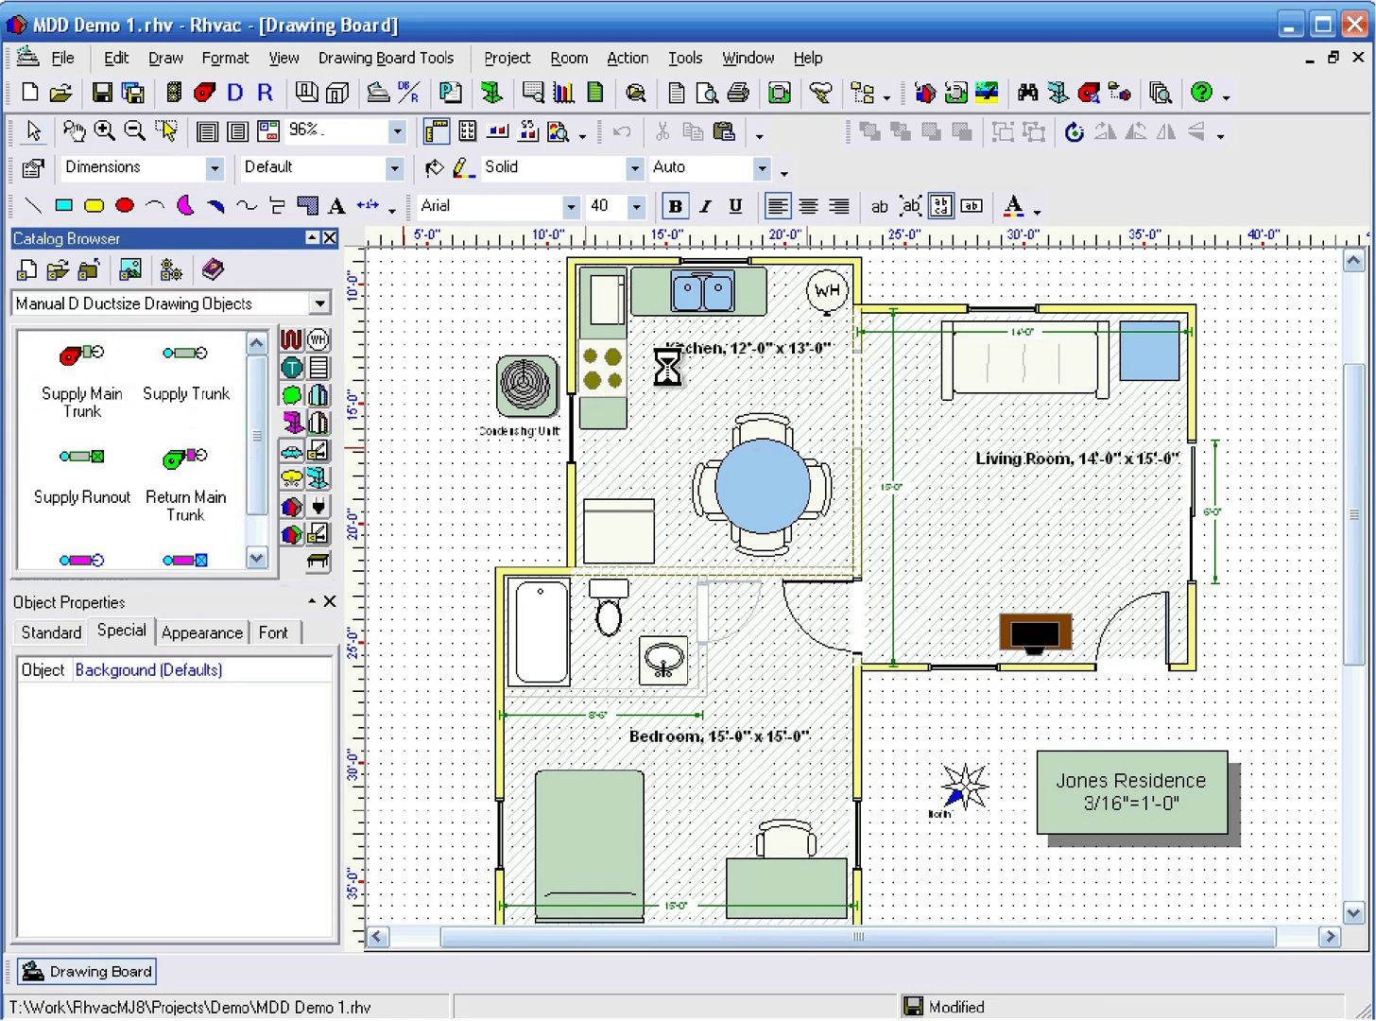
left_click(785, 296)
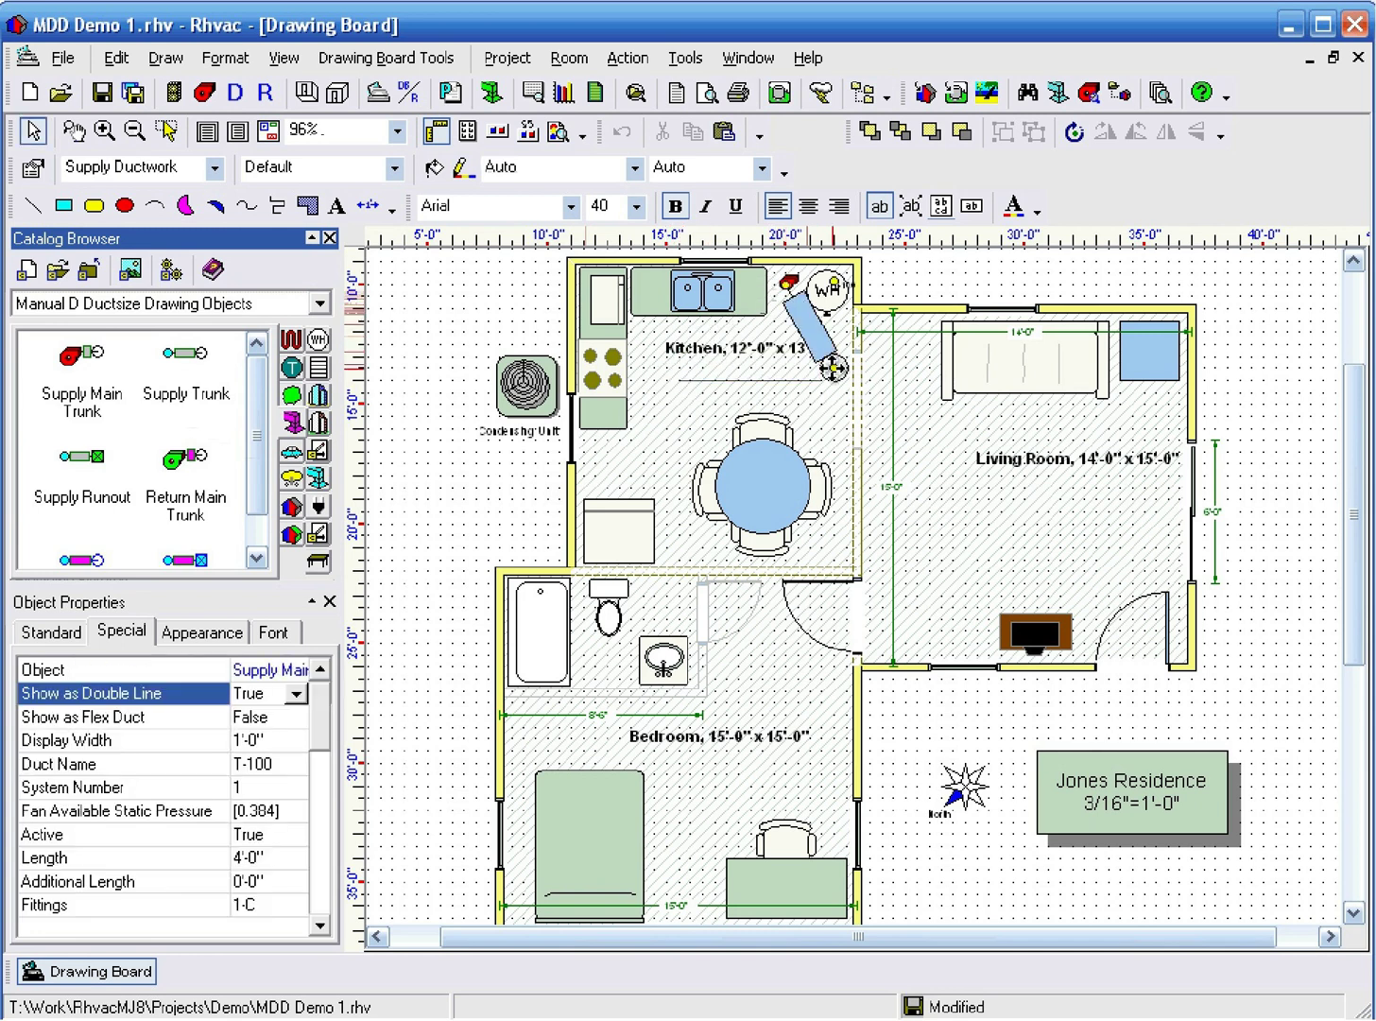
left_click(786, 763)
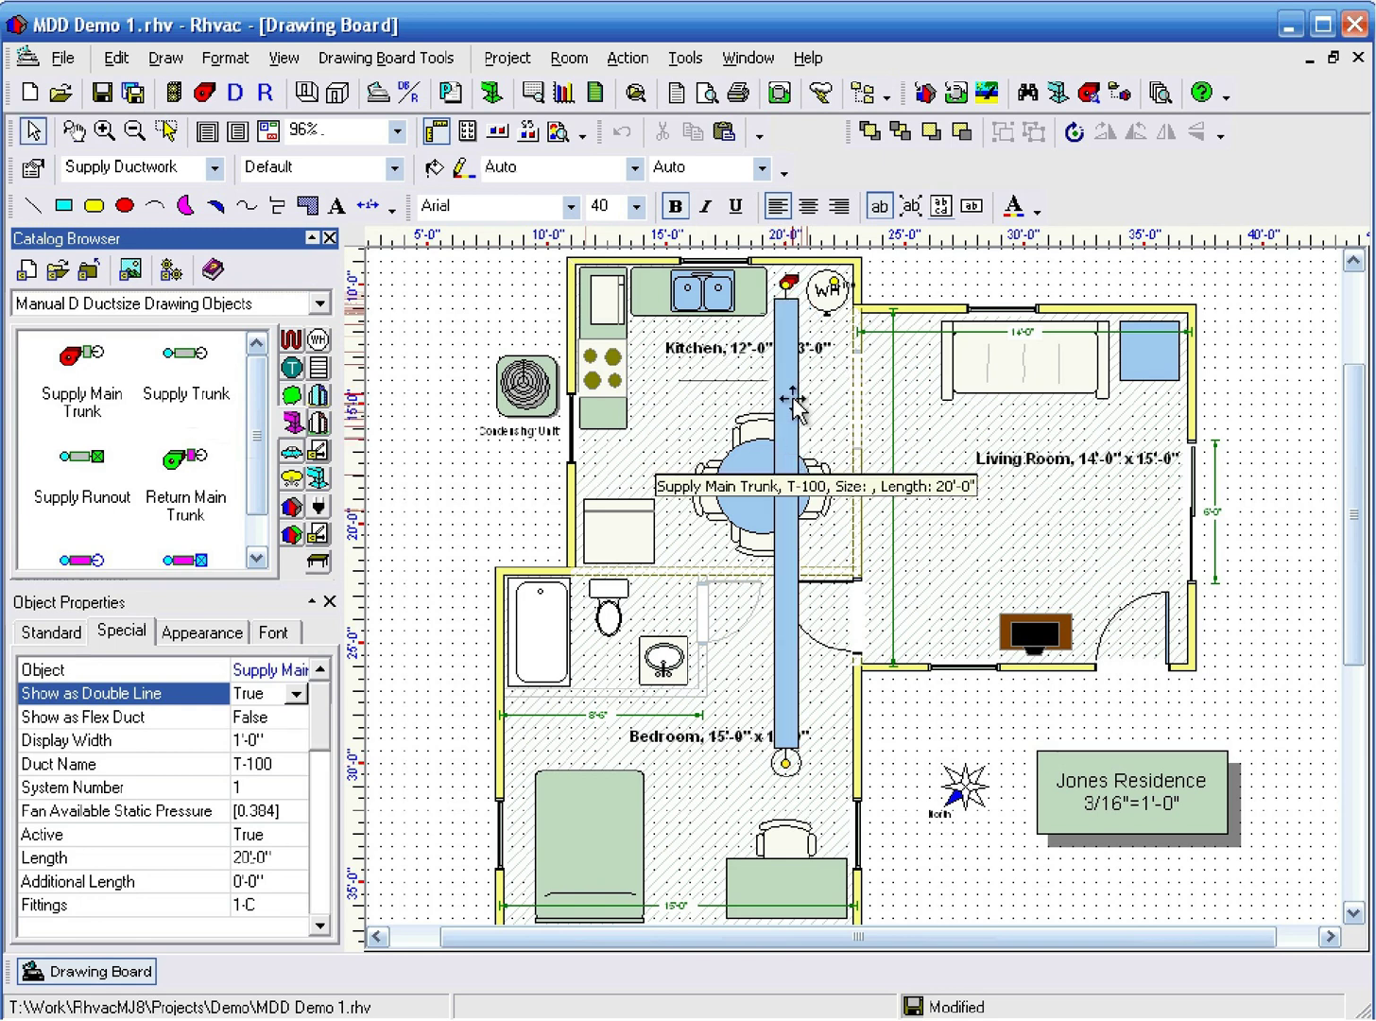
- Auto-create supply runouts for all three rooms with AutoConnect to the nearest trunk enabled
right_click(792, 387)
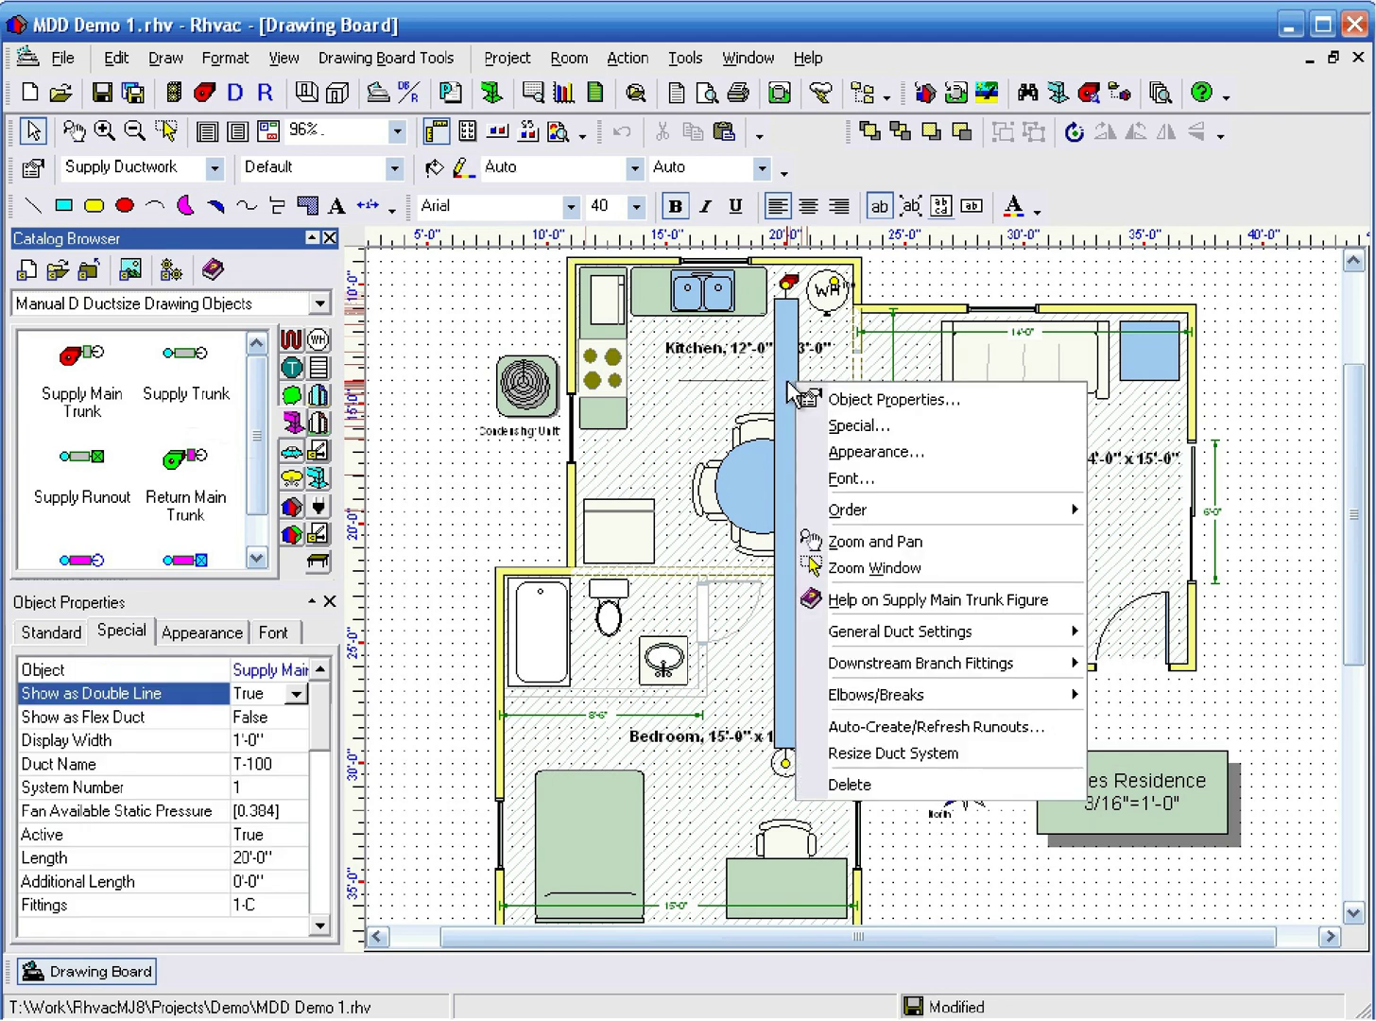
left_click(913, 717)
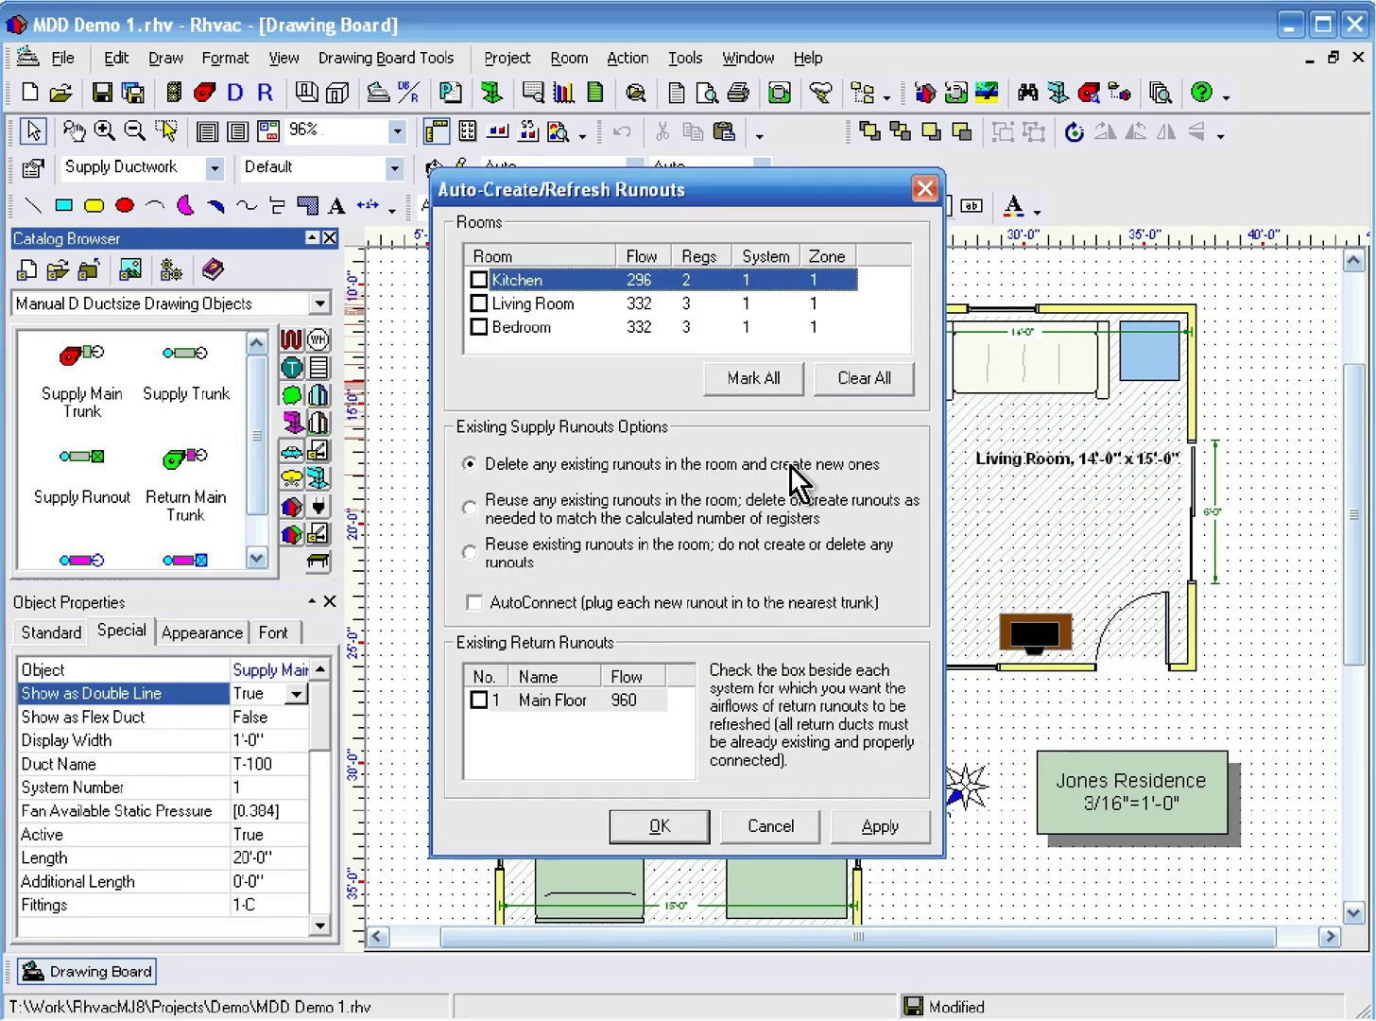
left_click(746, 379)
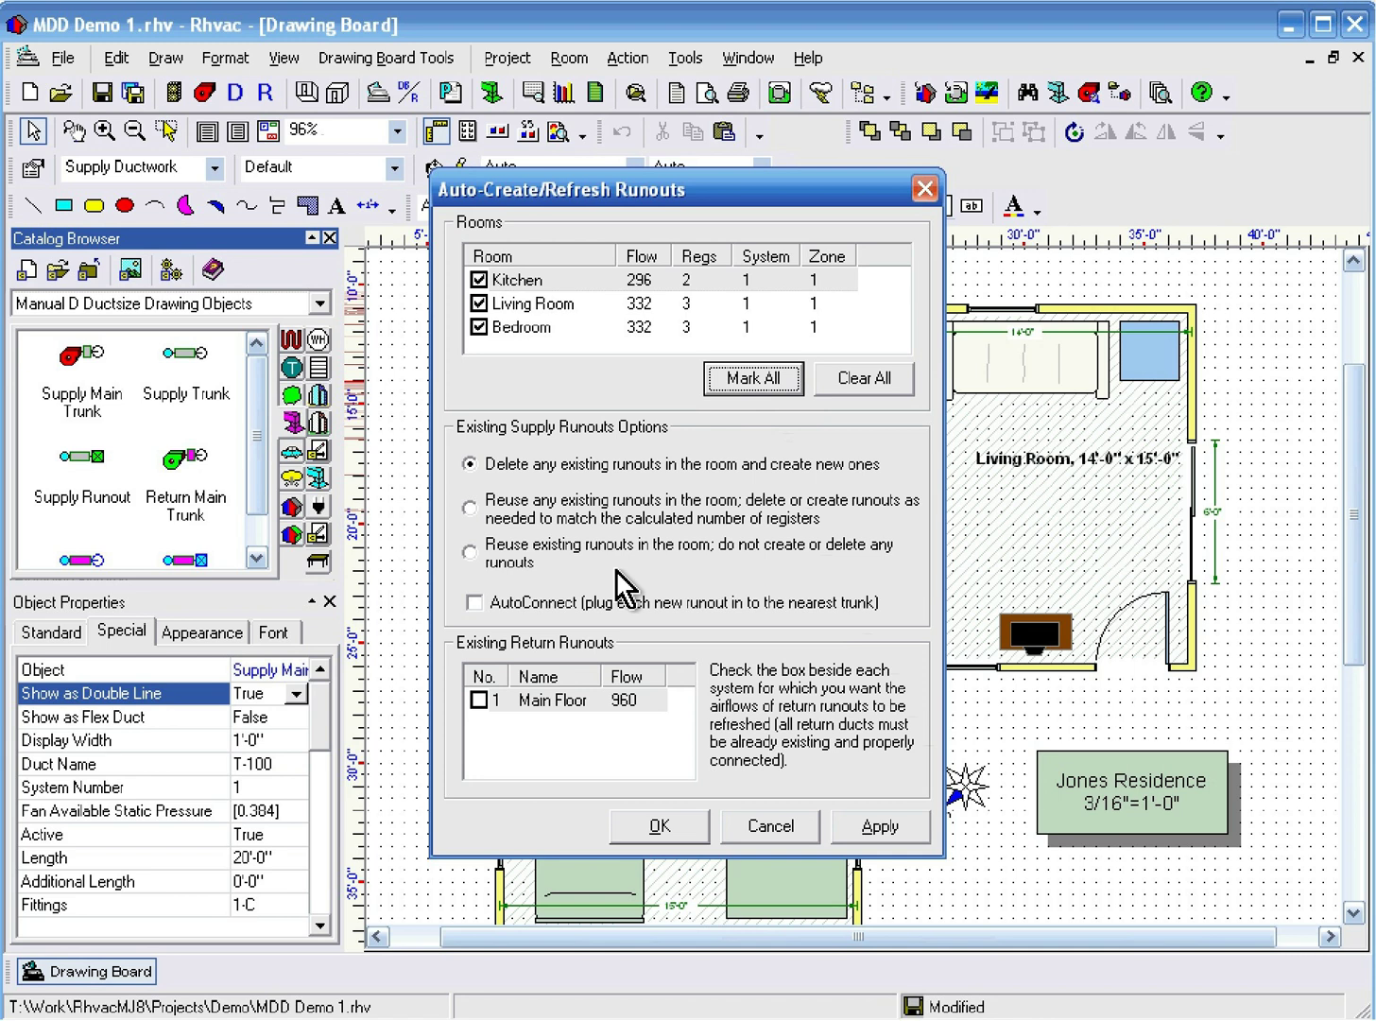
left_click(553, 605)
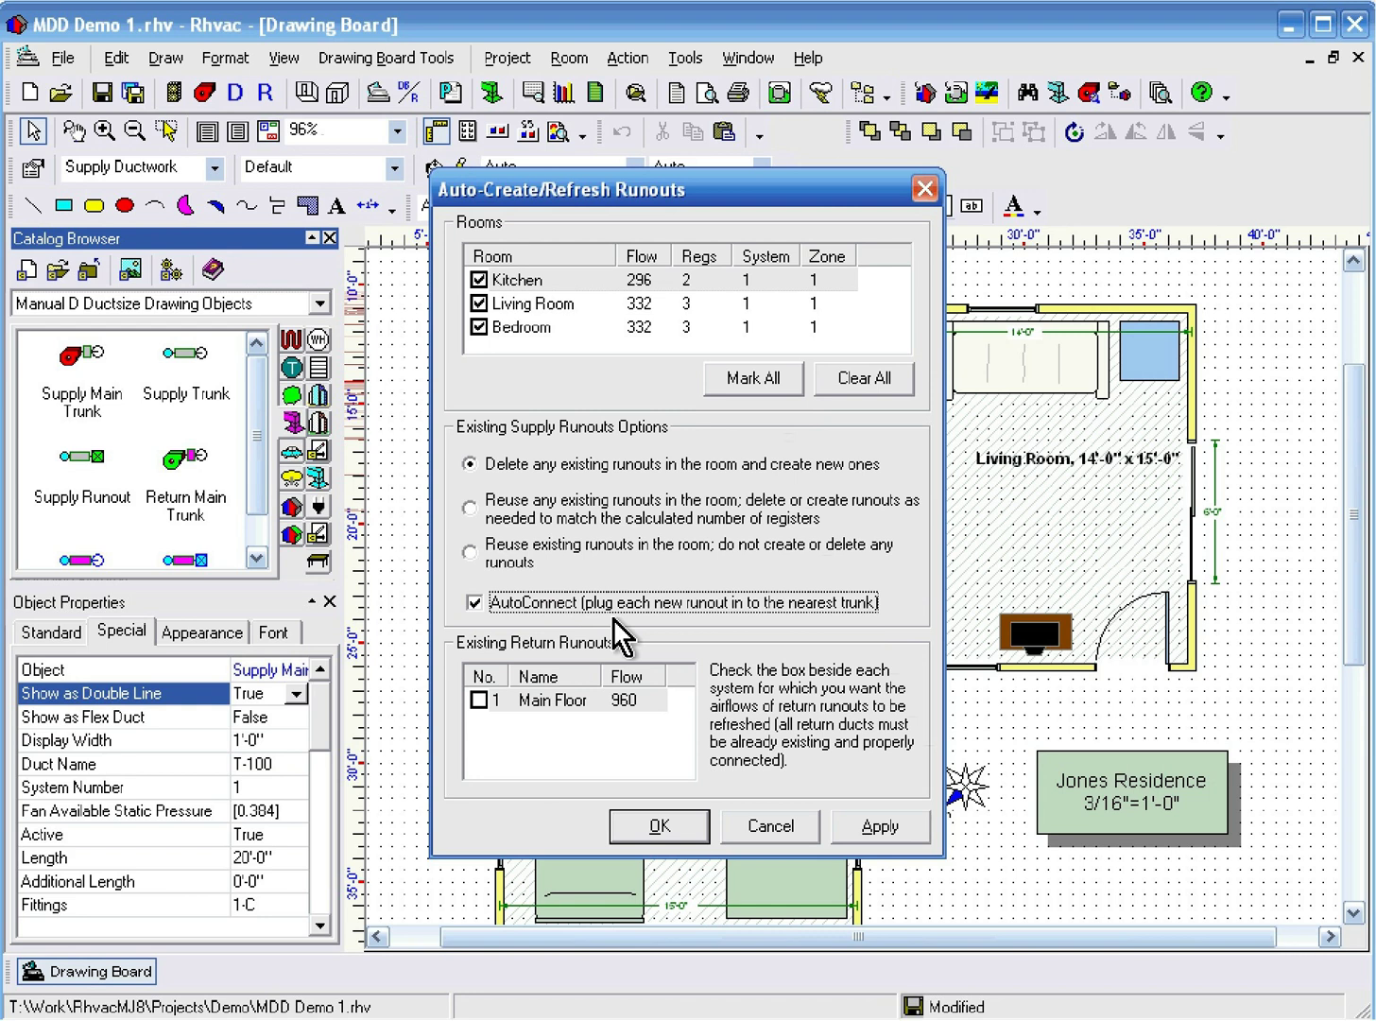
left_click(669, 821)
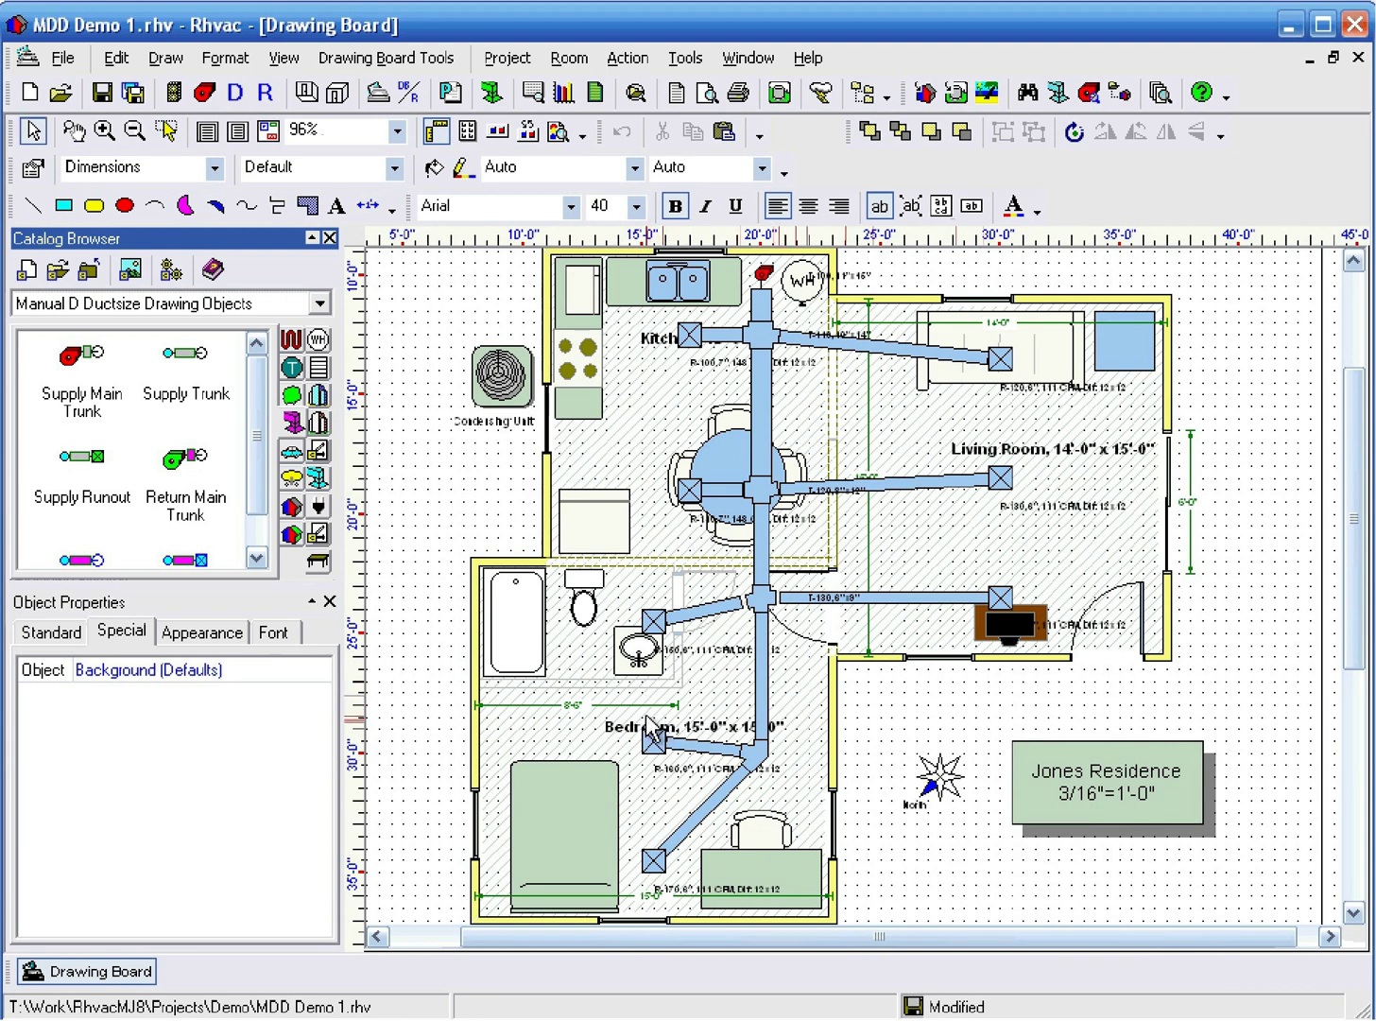
- Delete the R-150 runout and its register by the kitchen sink
scroll(649, 725, "up", 3)
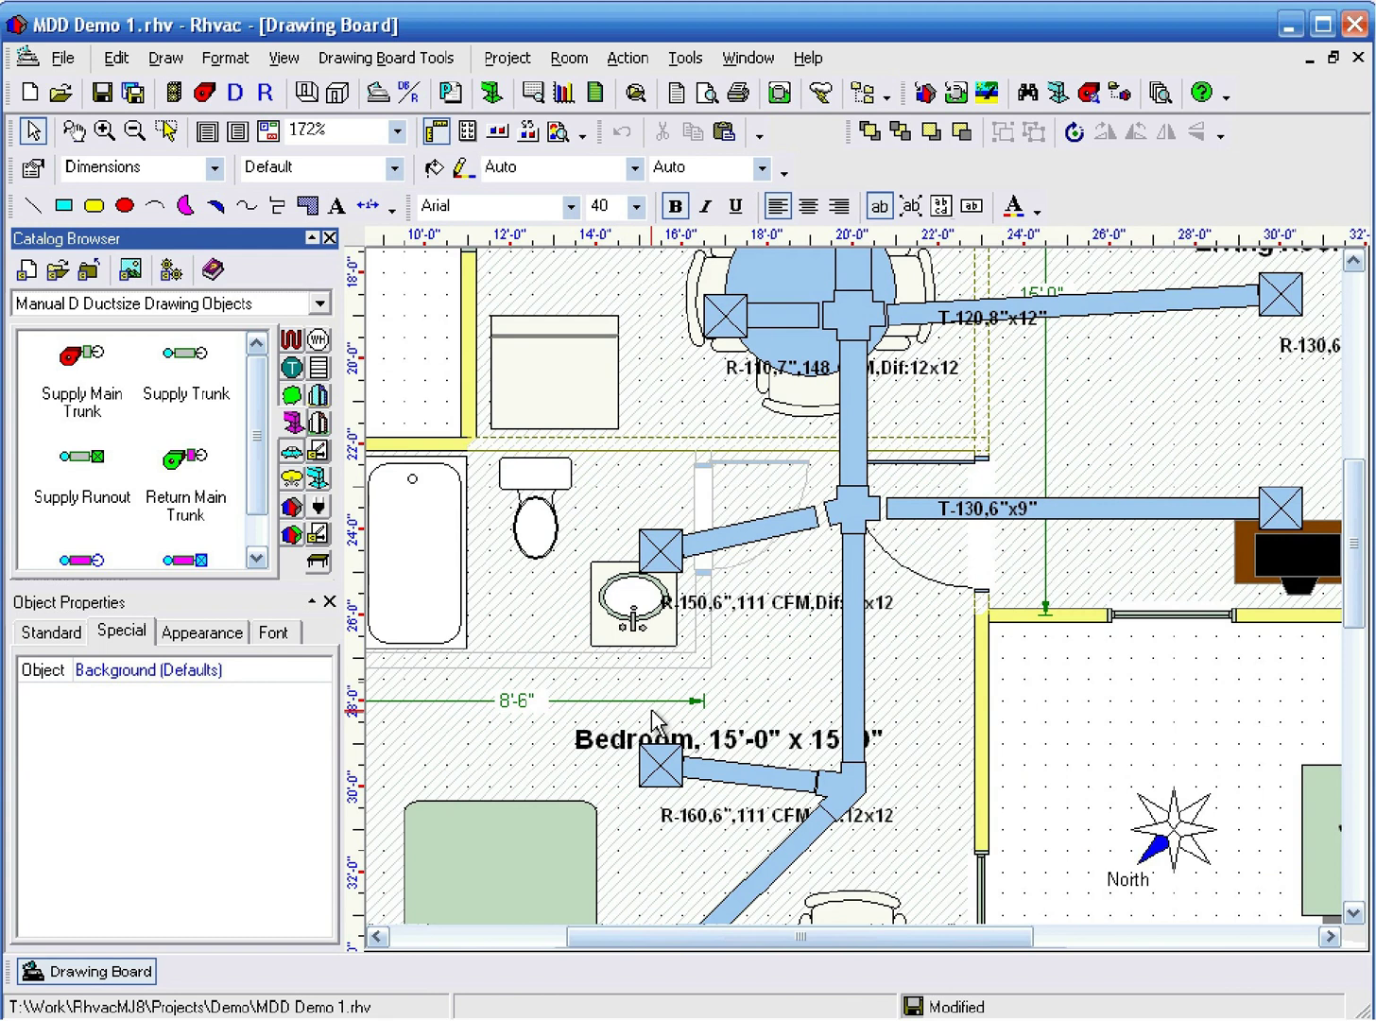
mouse_move(653, 707)
left_mouse_down()
mouse_move(784, 570)
mouse_move(746, 516)
mouse_move(751, 538)
left_mouse_up()
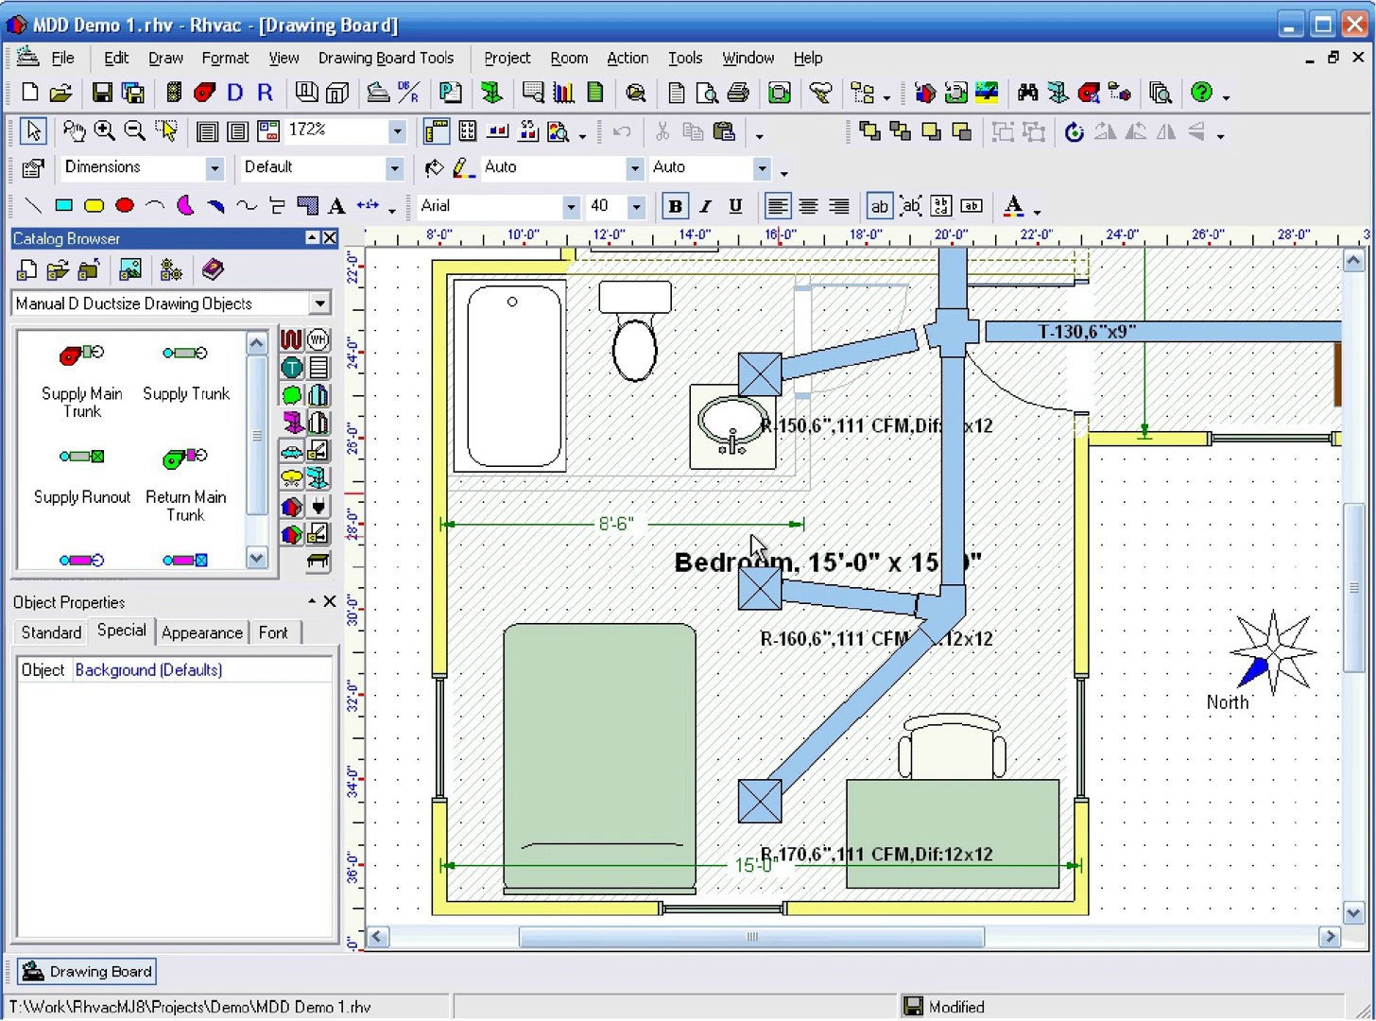
left_click(886, 361)
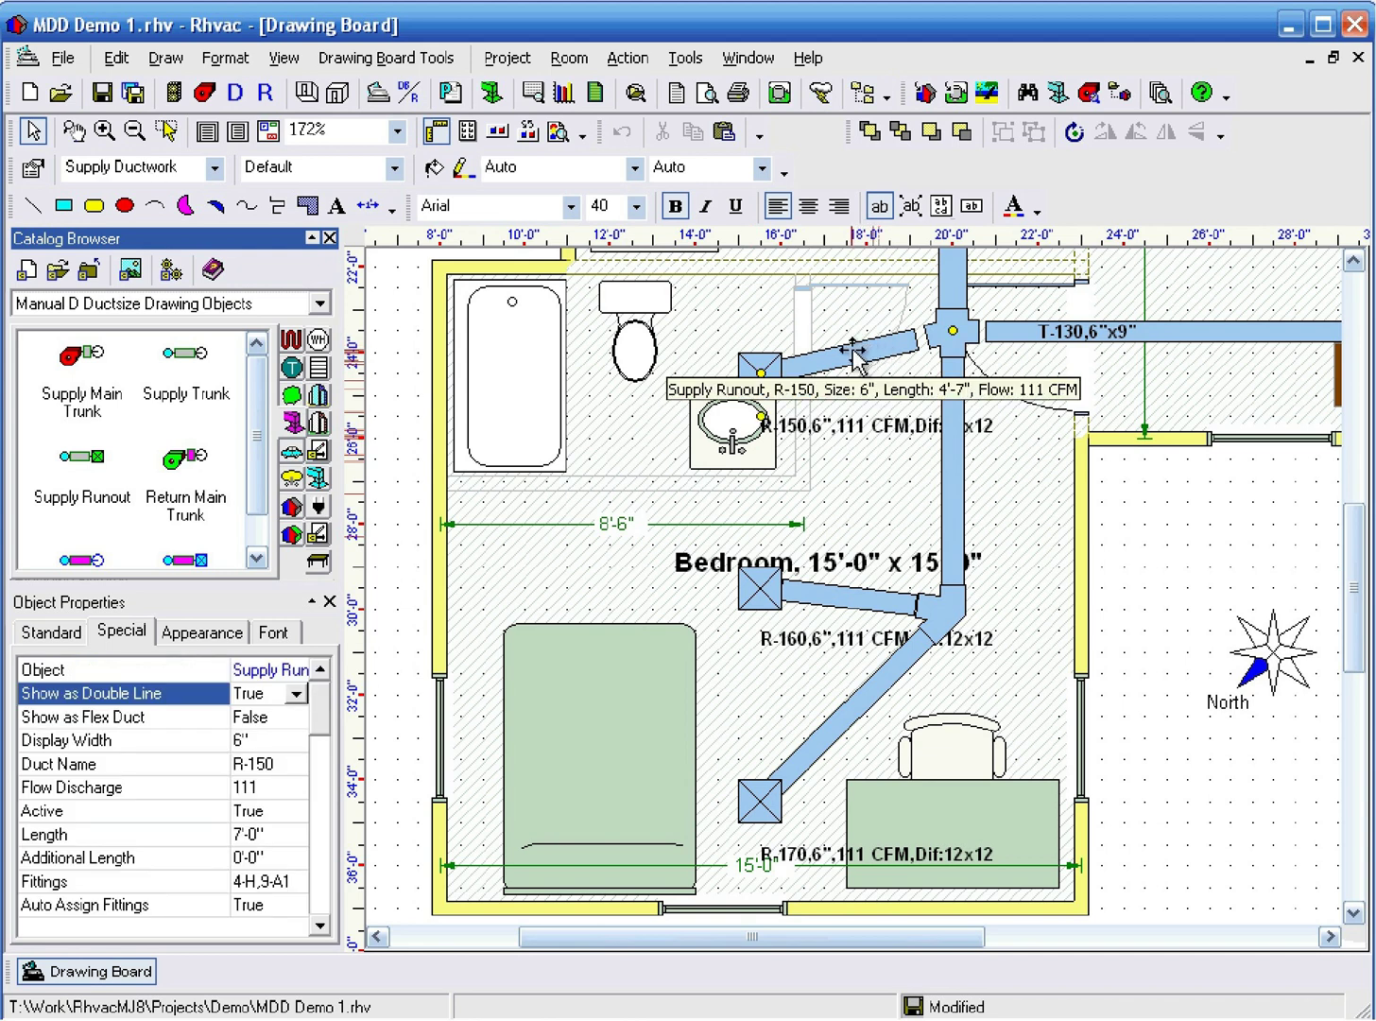
right_click(853, 356)
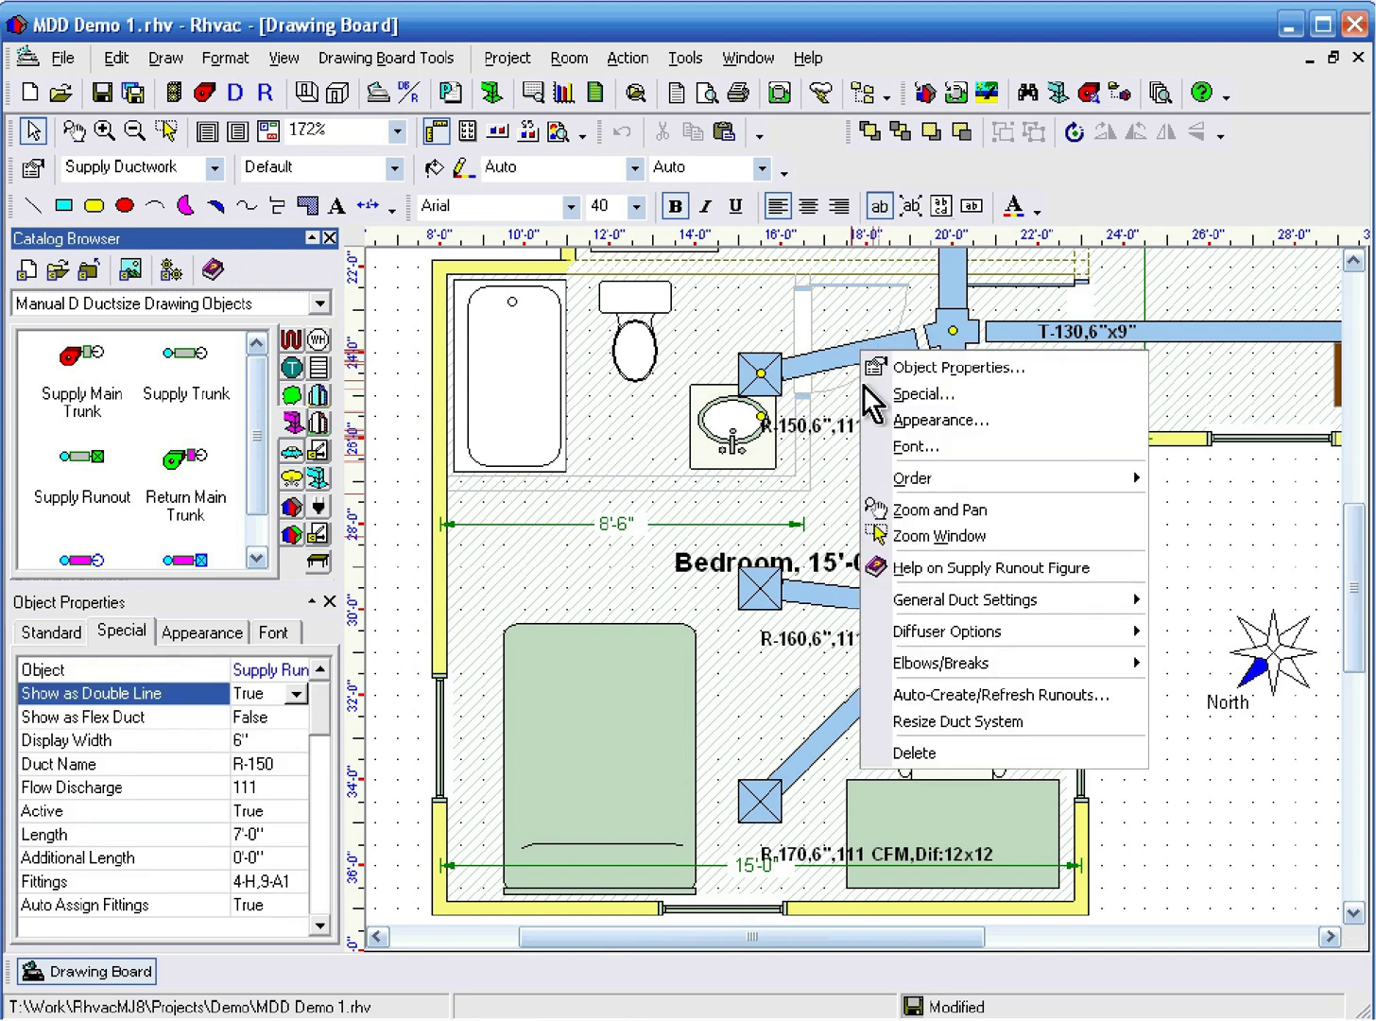
left_click(1009, 752)
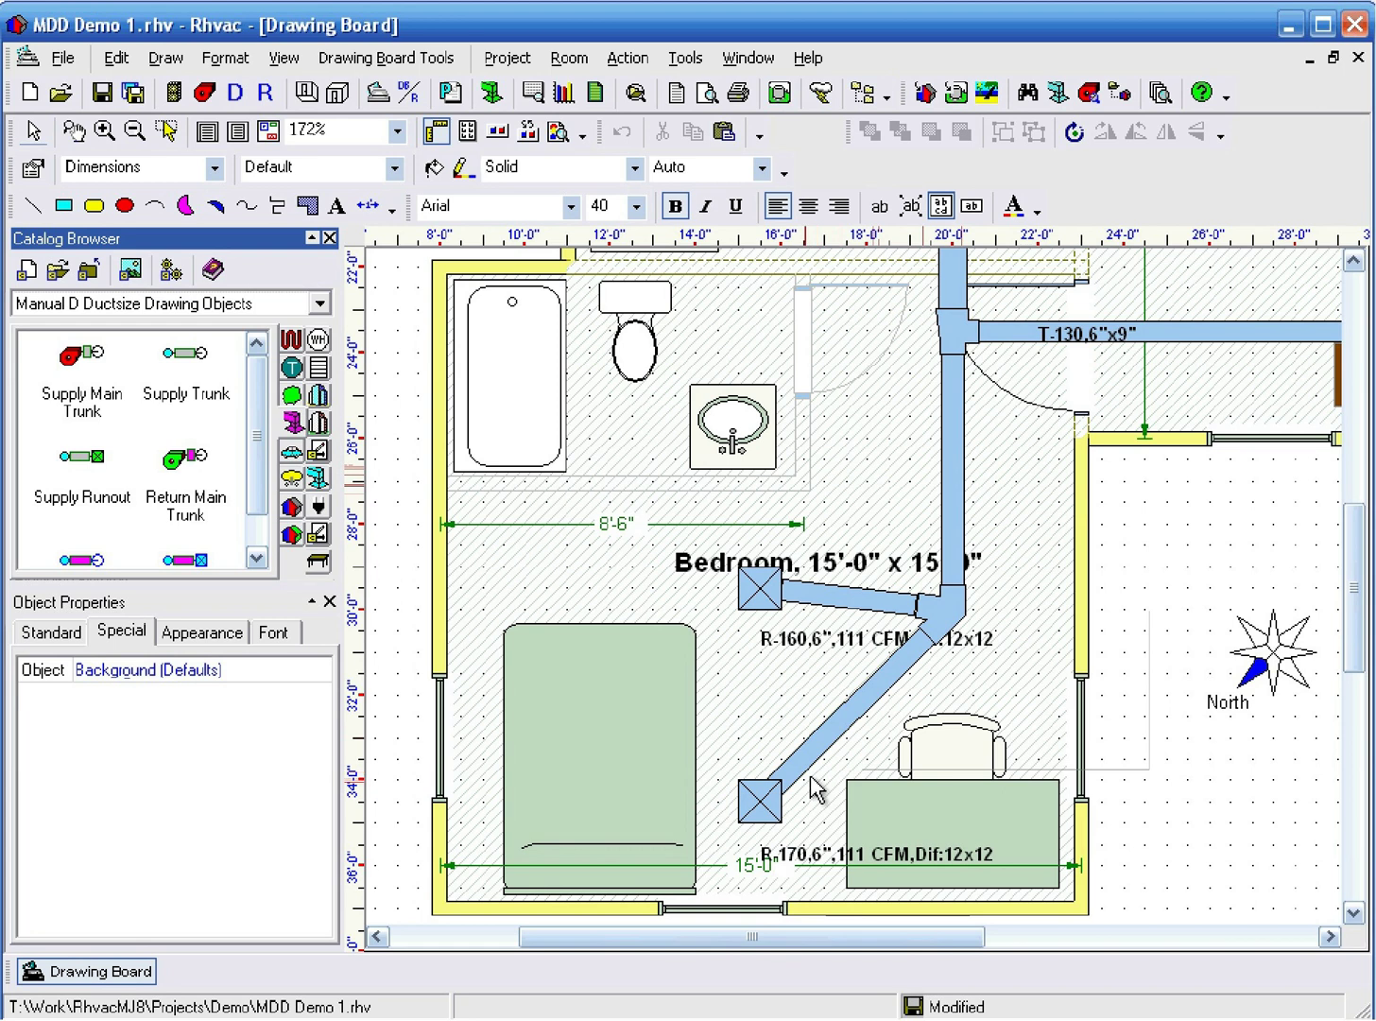
- Reroute bedroom registers R-170 and R-160, leaving R-160 at 11'-5" and R-170 at 4'-0"
left_click(761, 810)
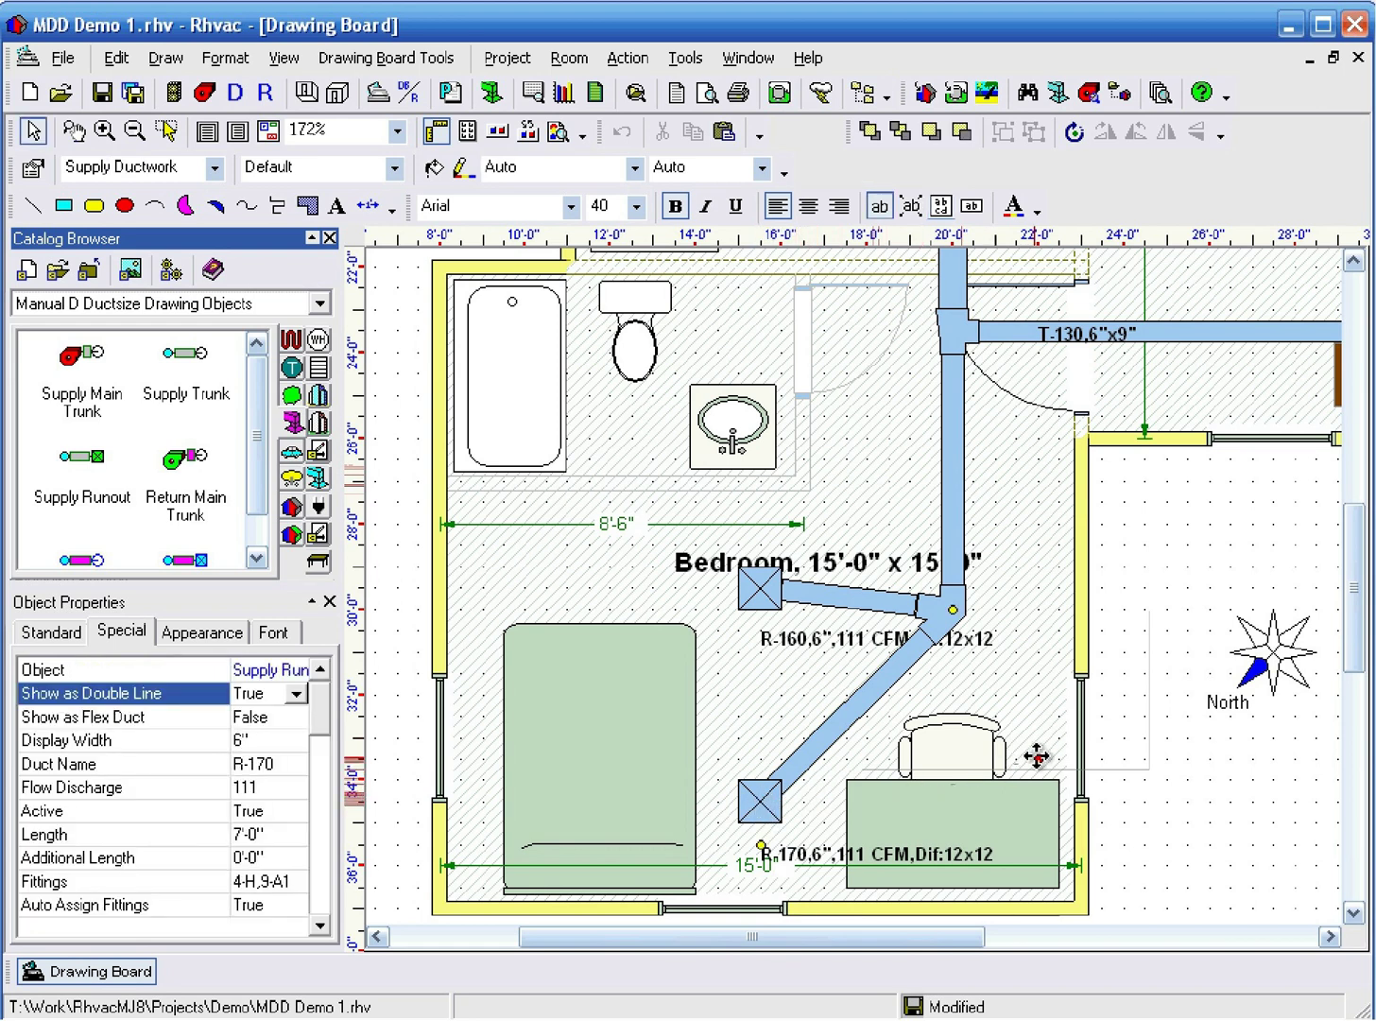
left_click_drag(1040, 750, 1040, 750)
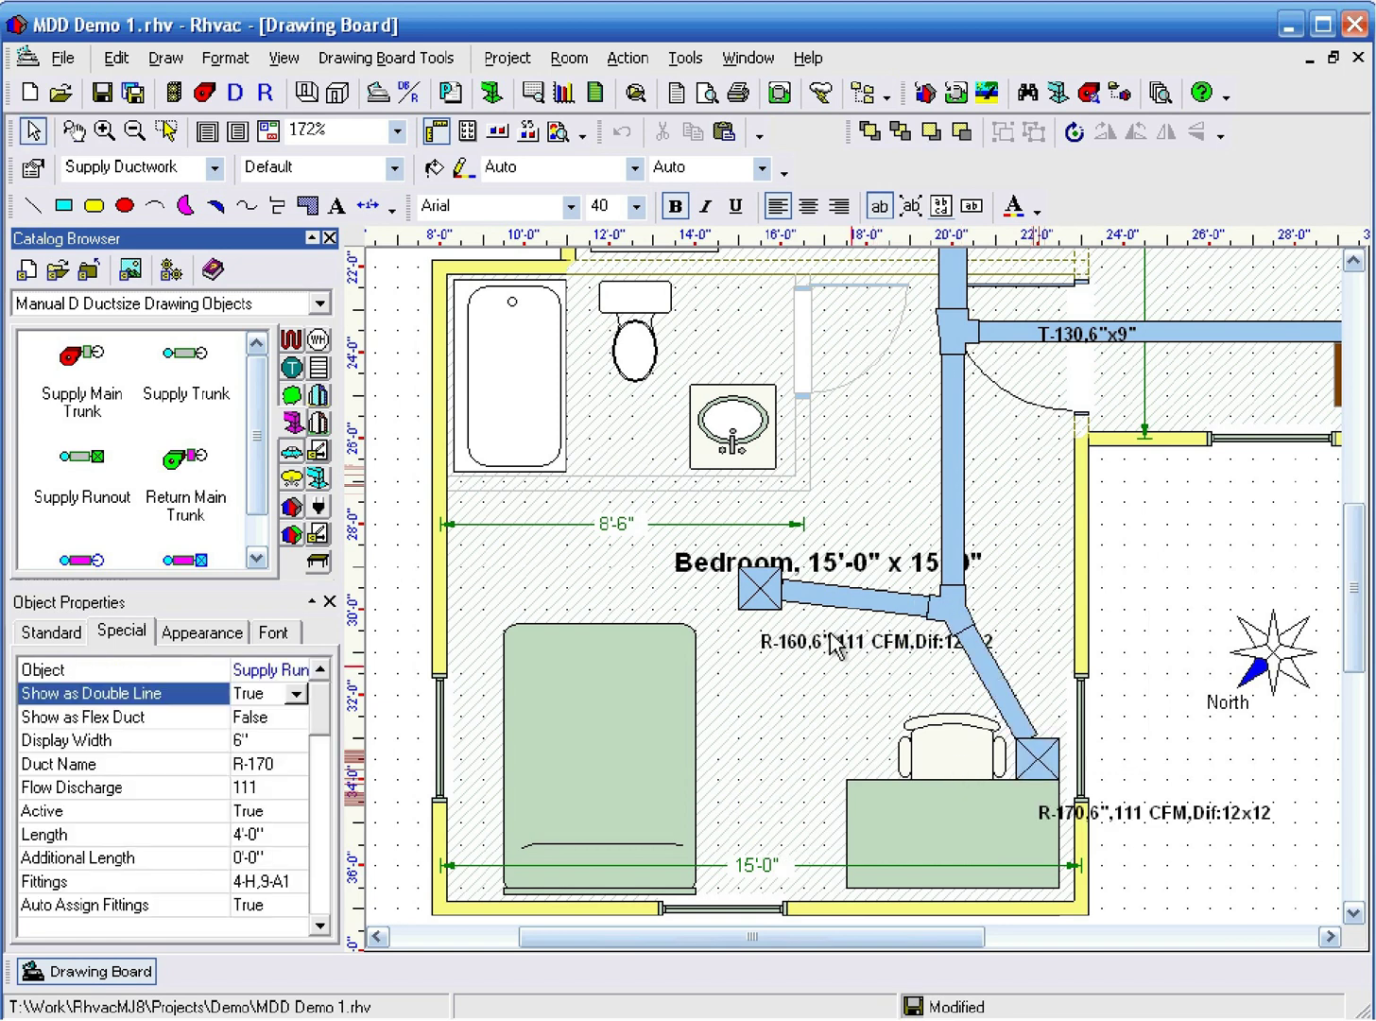
left_click(756, 594)
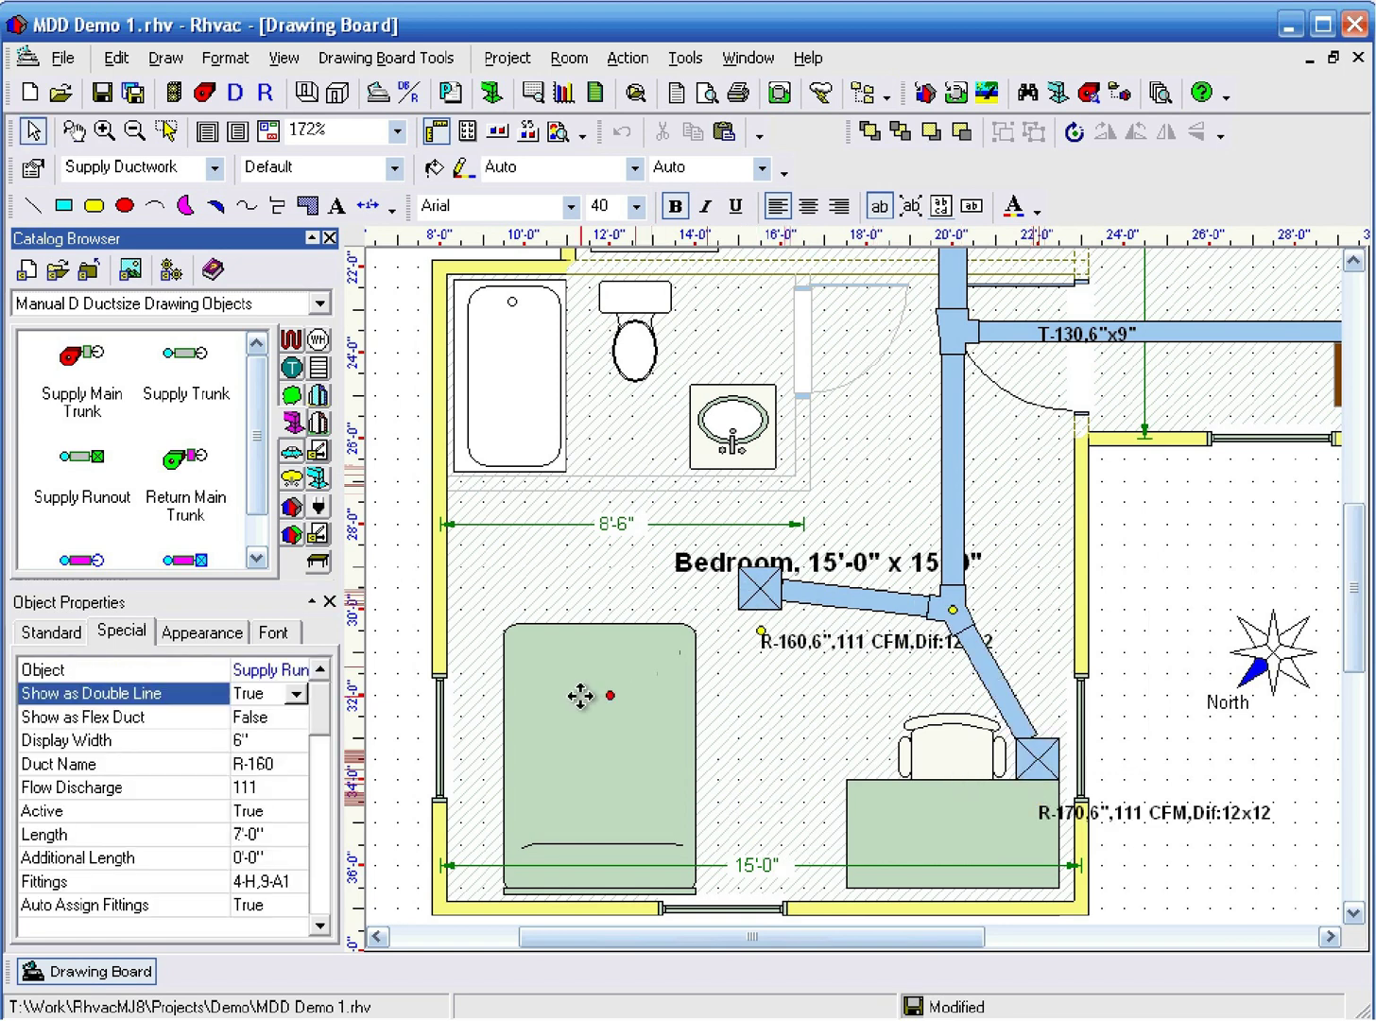
left_click(482, 738)
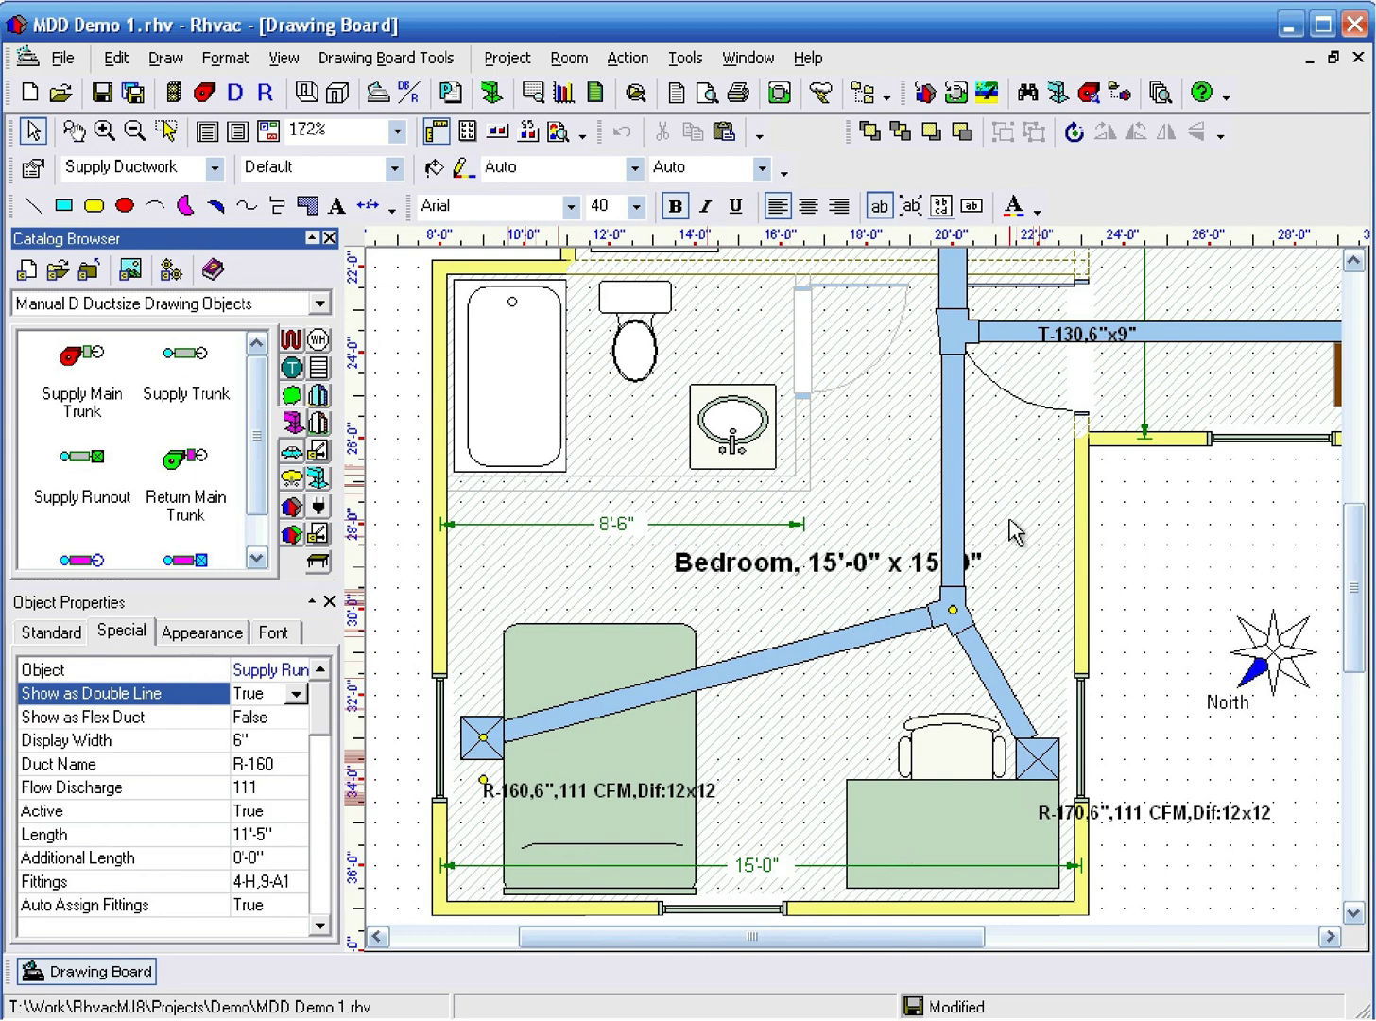
- Delete the middle living room runout R-130 and its register
scroll(1016, 532, "down", 4)
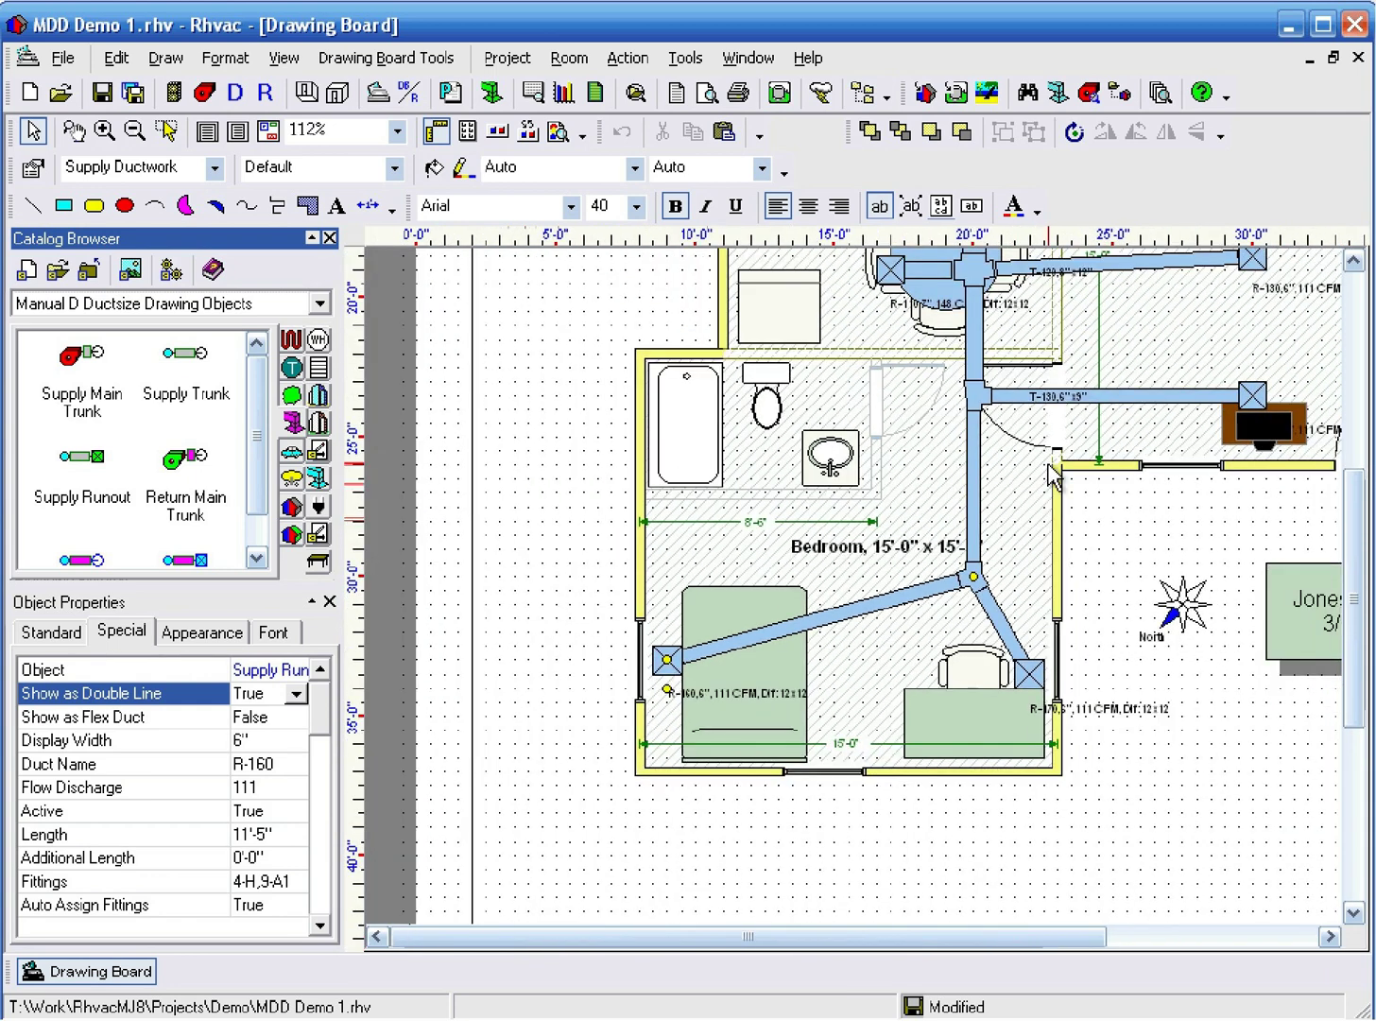
left_click_drag(1107, 416, 801, 701)
scroll(1113, 593, "up", 1)
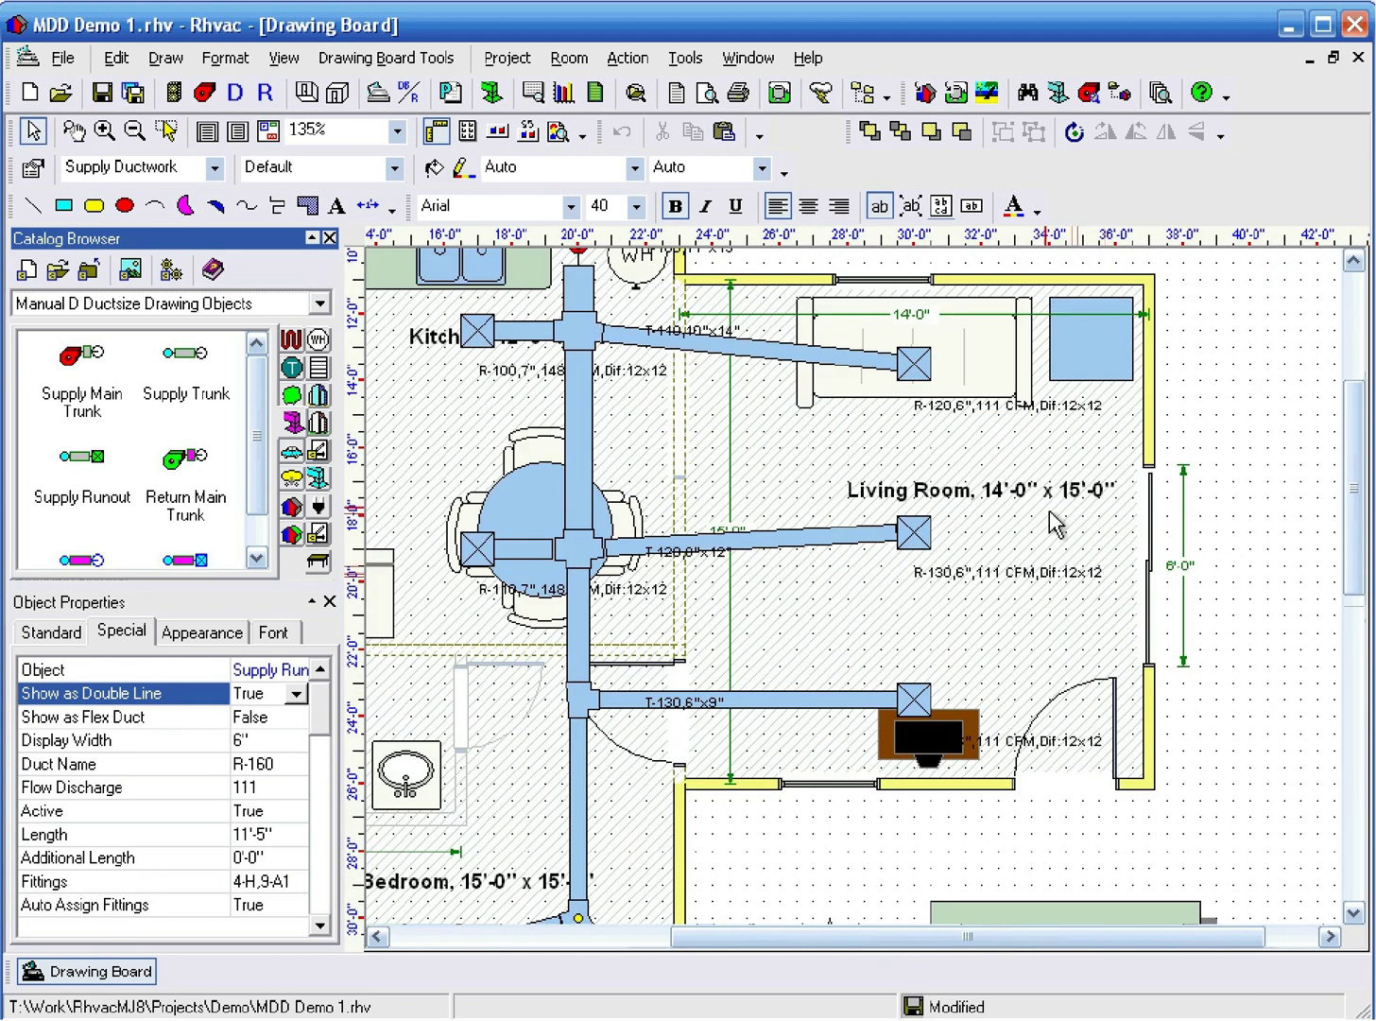
scroll(1037, 516, "up", 2)
left_click_drag(959, 473, 1040, 480)
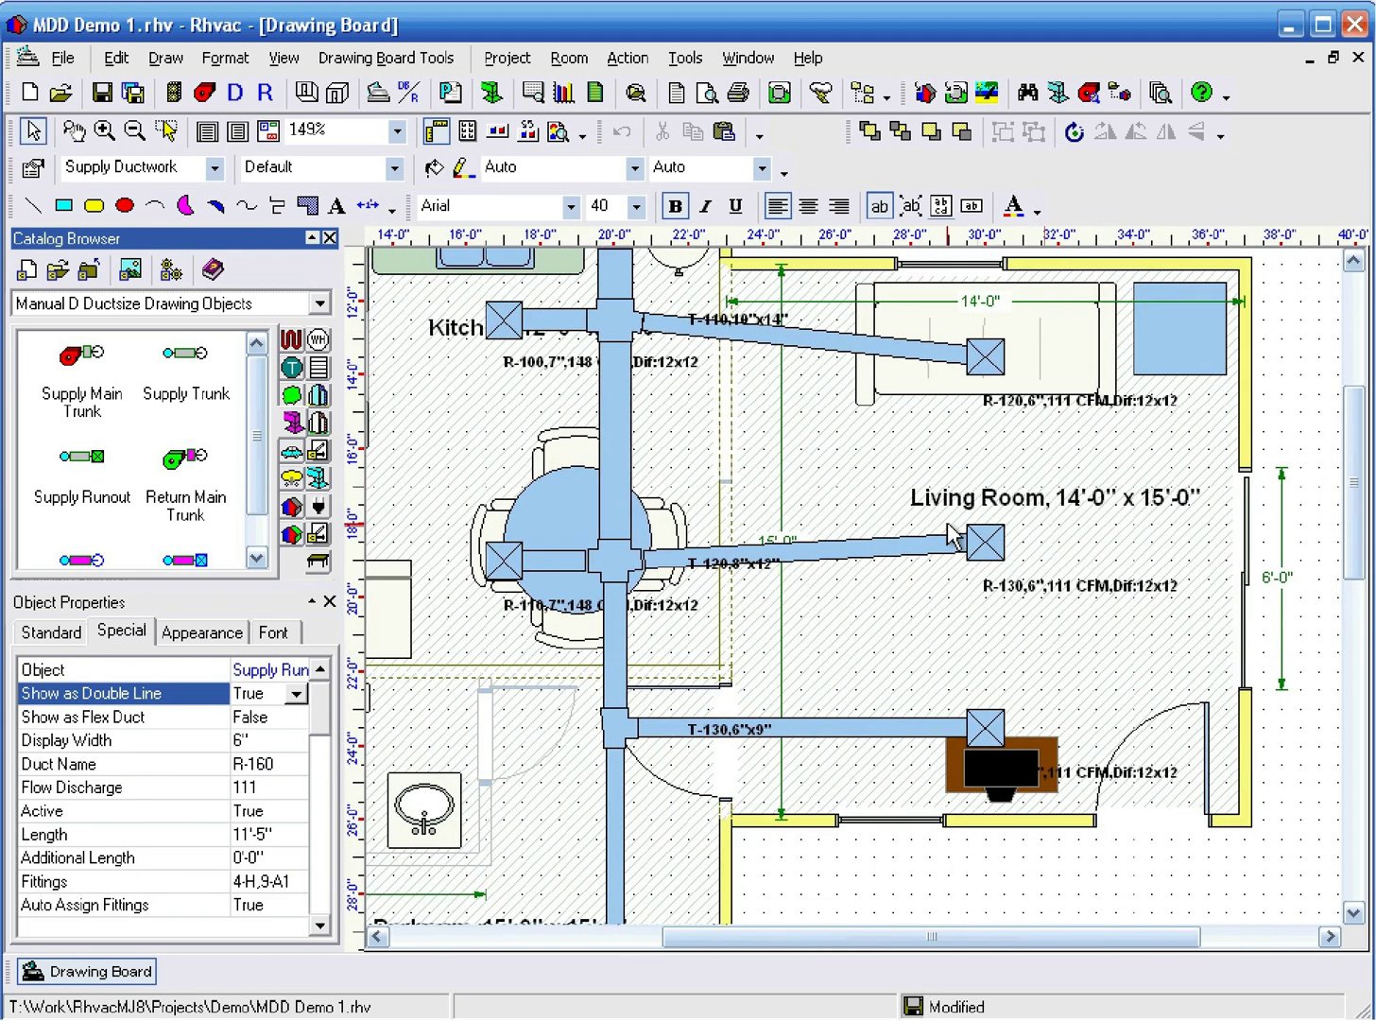
left_click(896, 549)
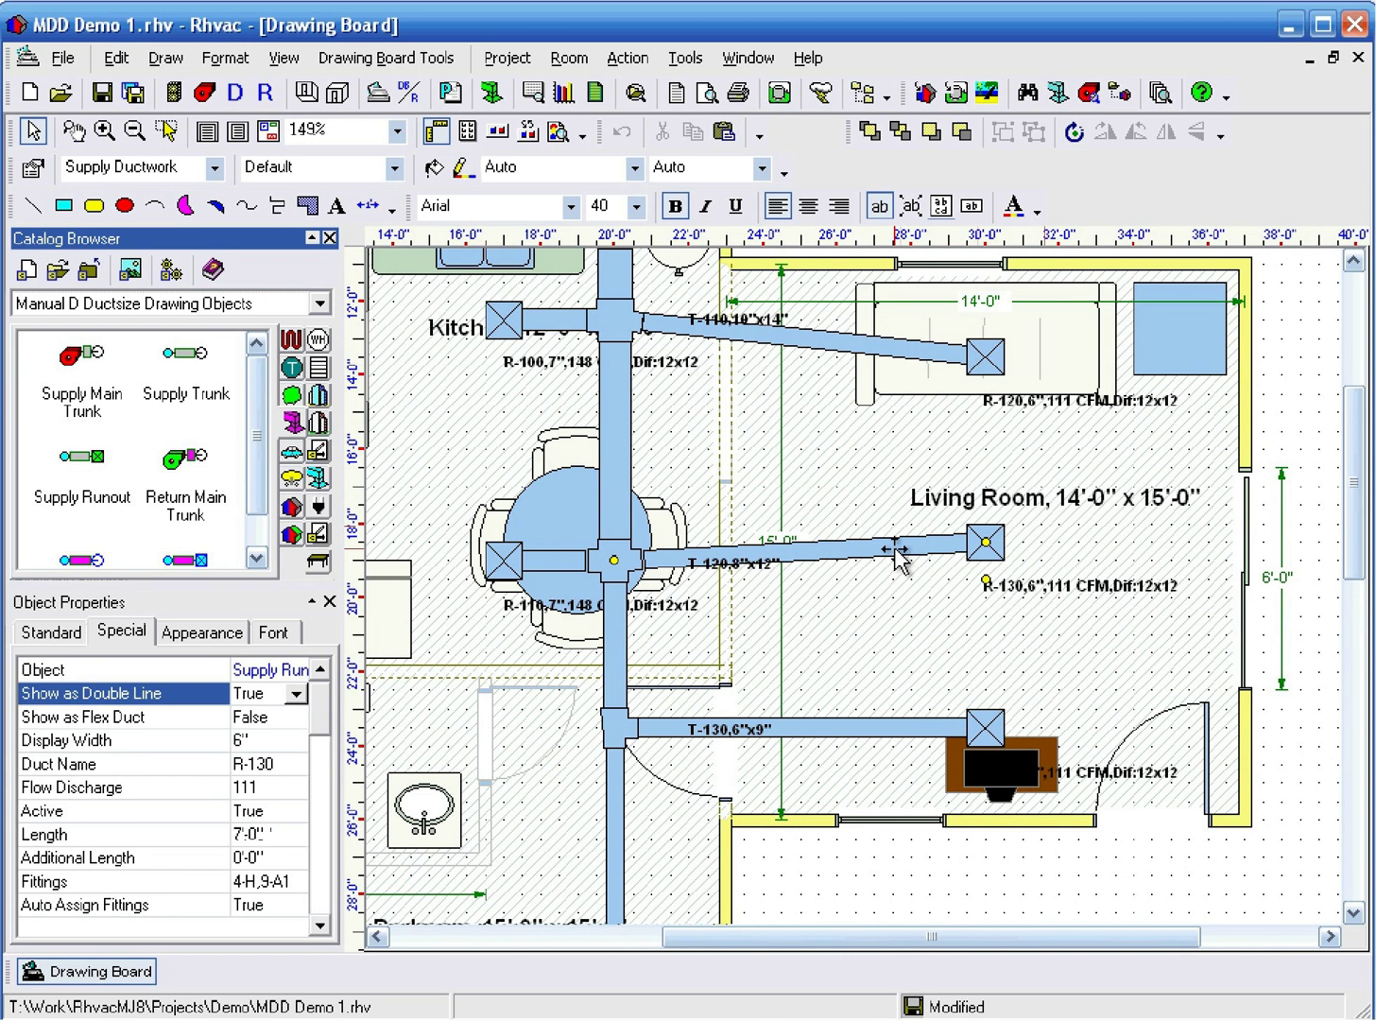
right_click(895, 550)
left_click(1099, 942)
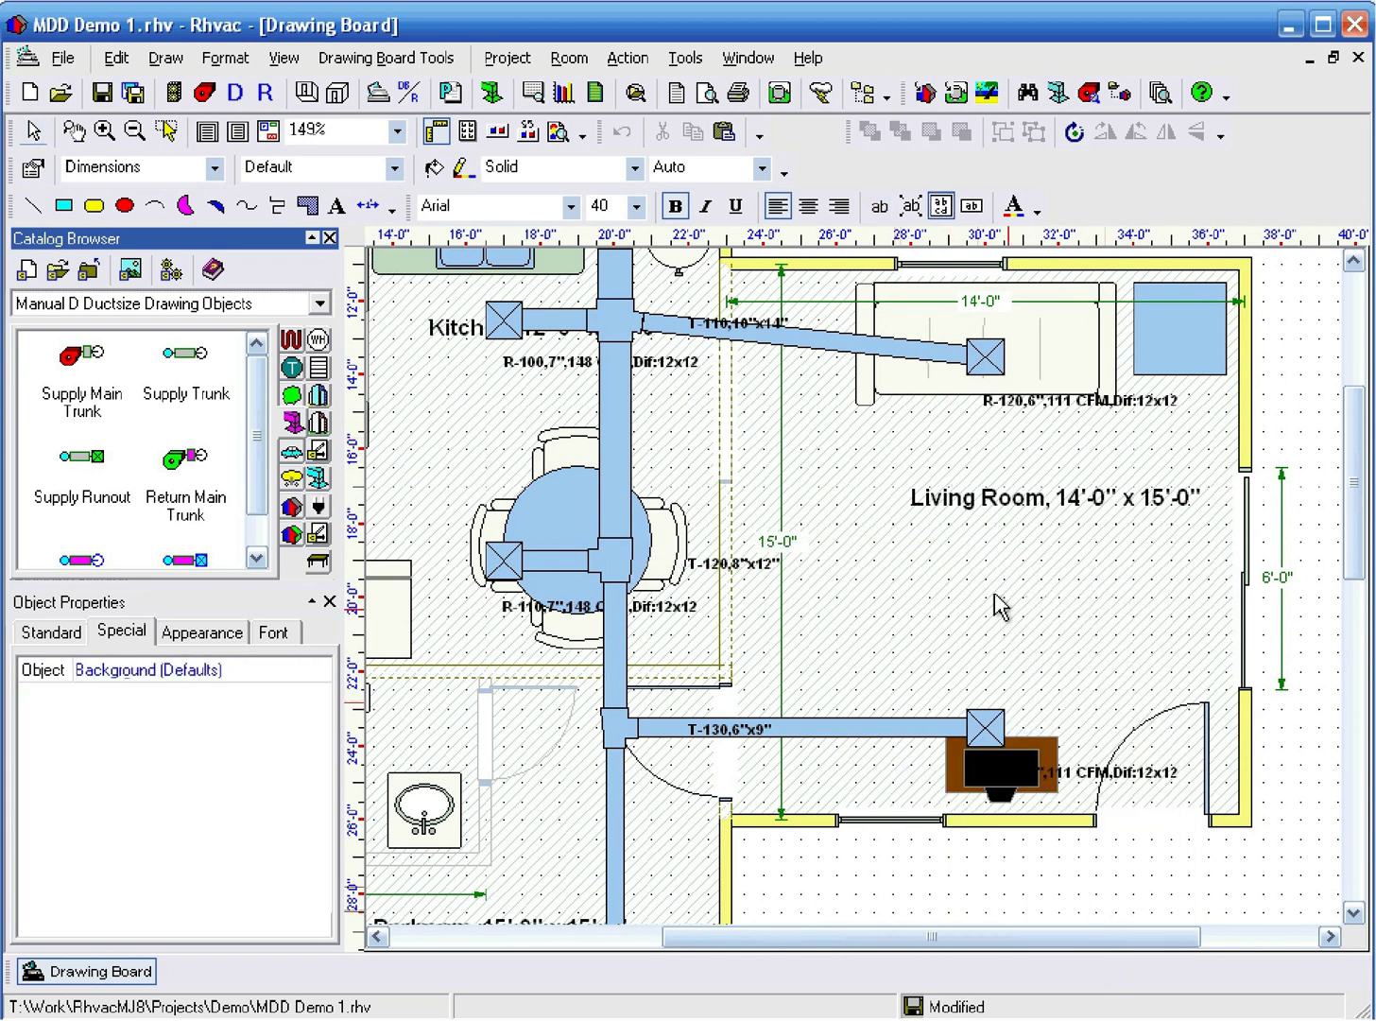
- Move the R-140 register toward the lower wall (7'-8") and R-120 toward the top wall (8'-0")
left_click(987, 729)
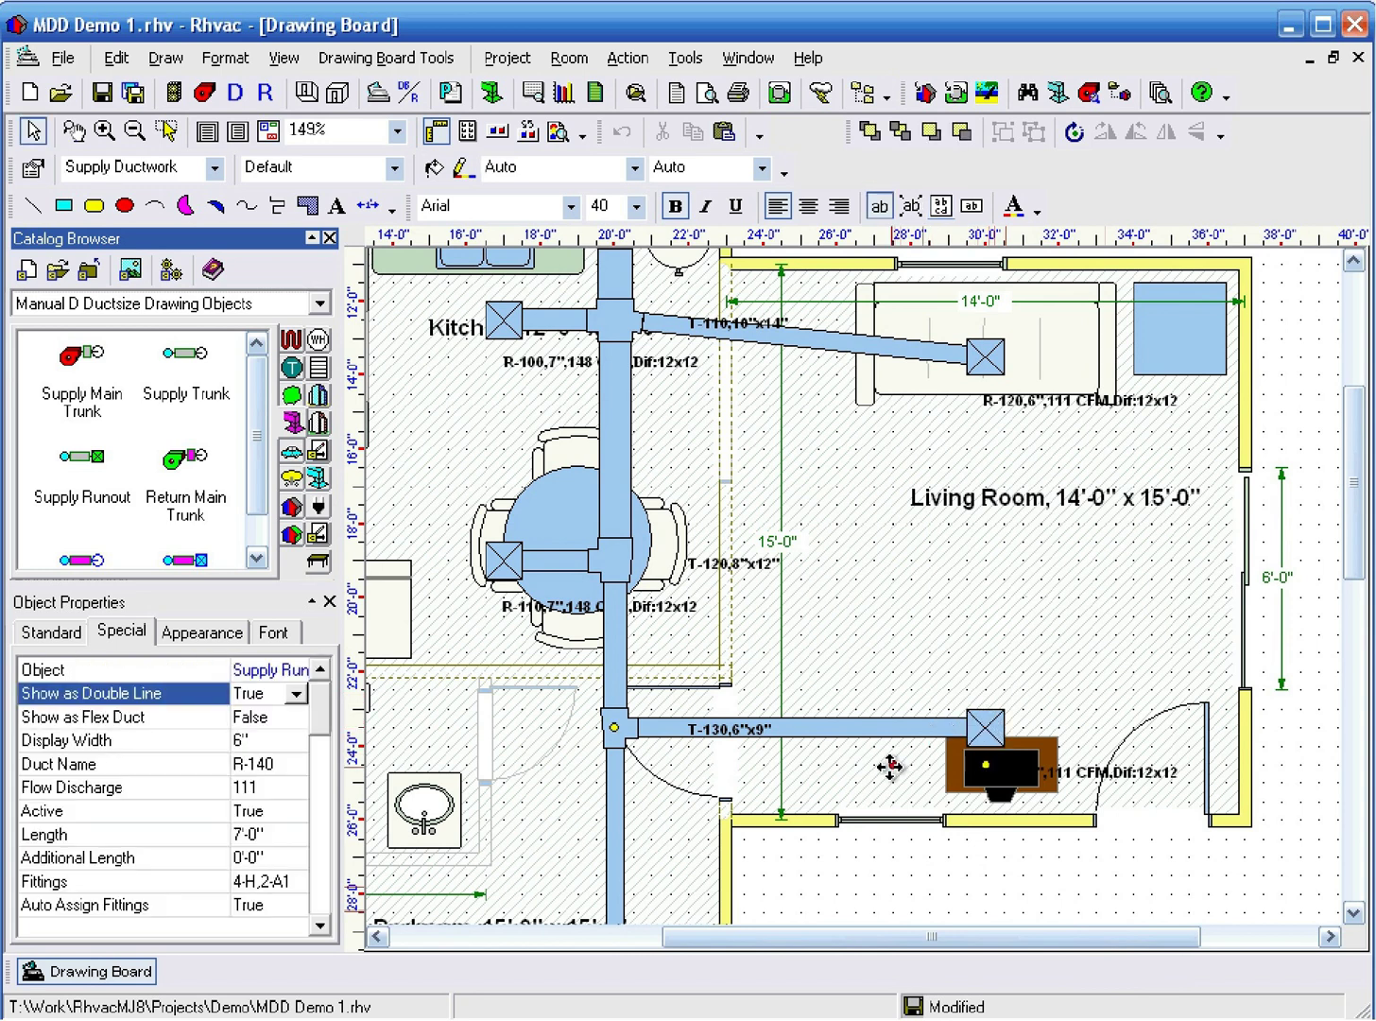
left_click_drag(887, 776, 892, 782)
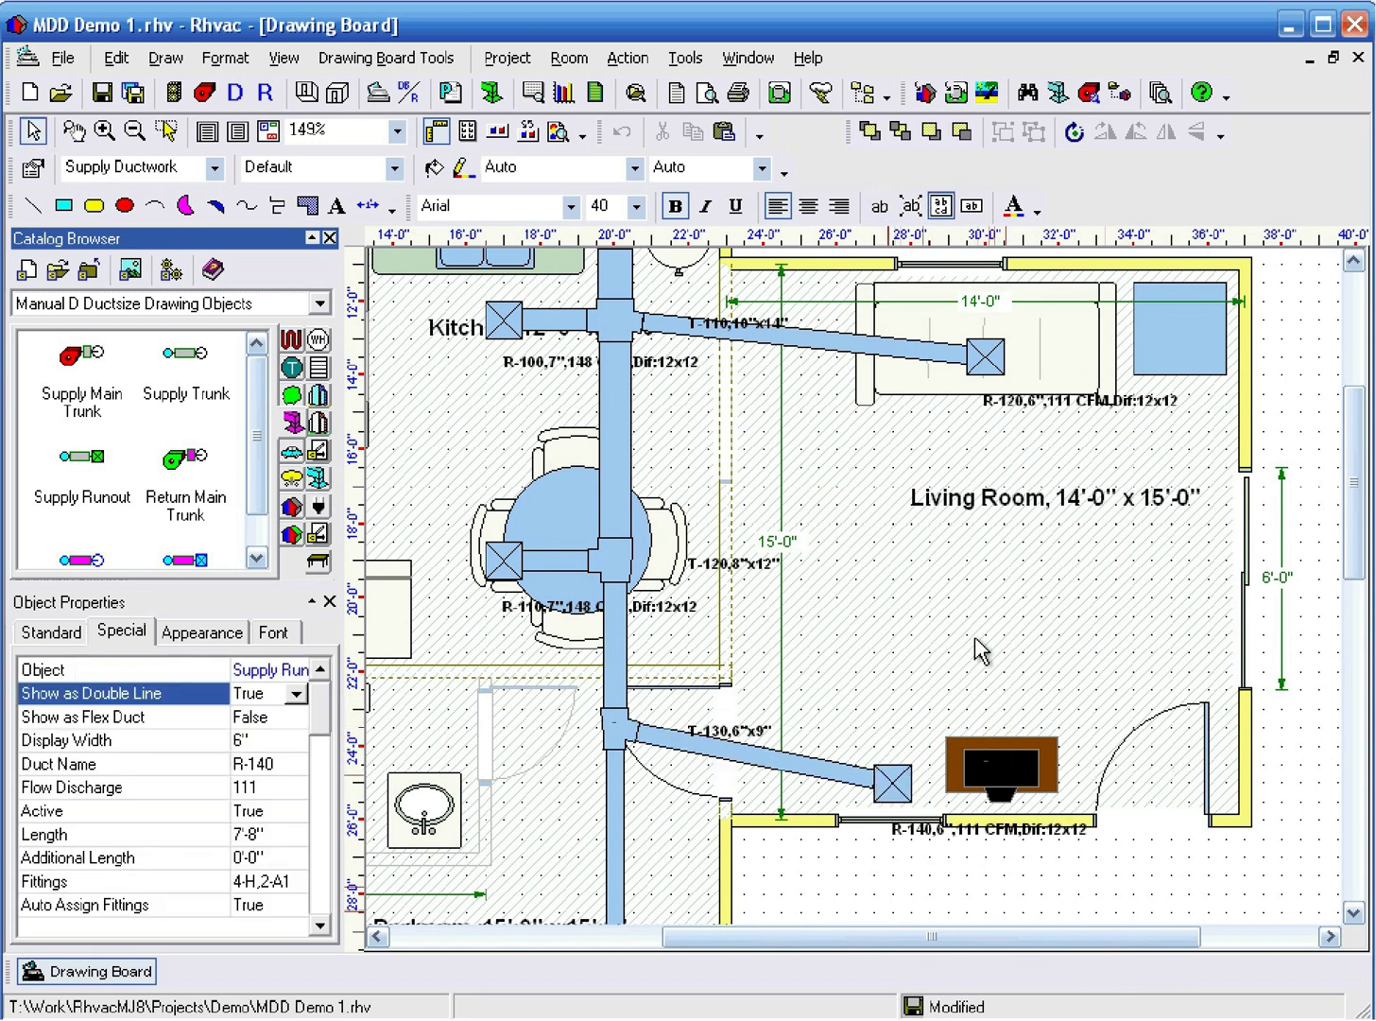
left_click(996, 366)
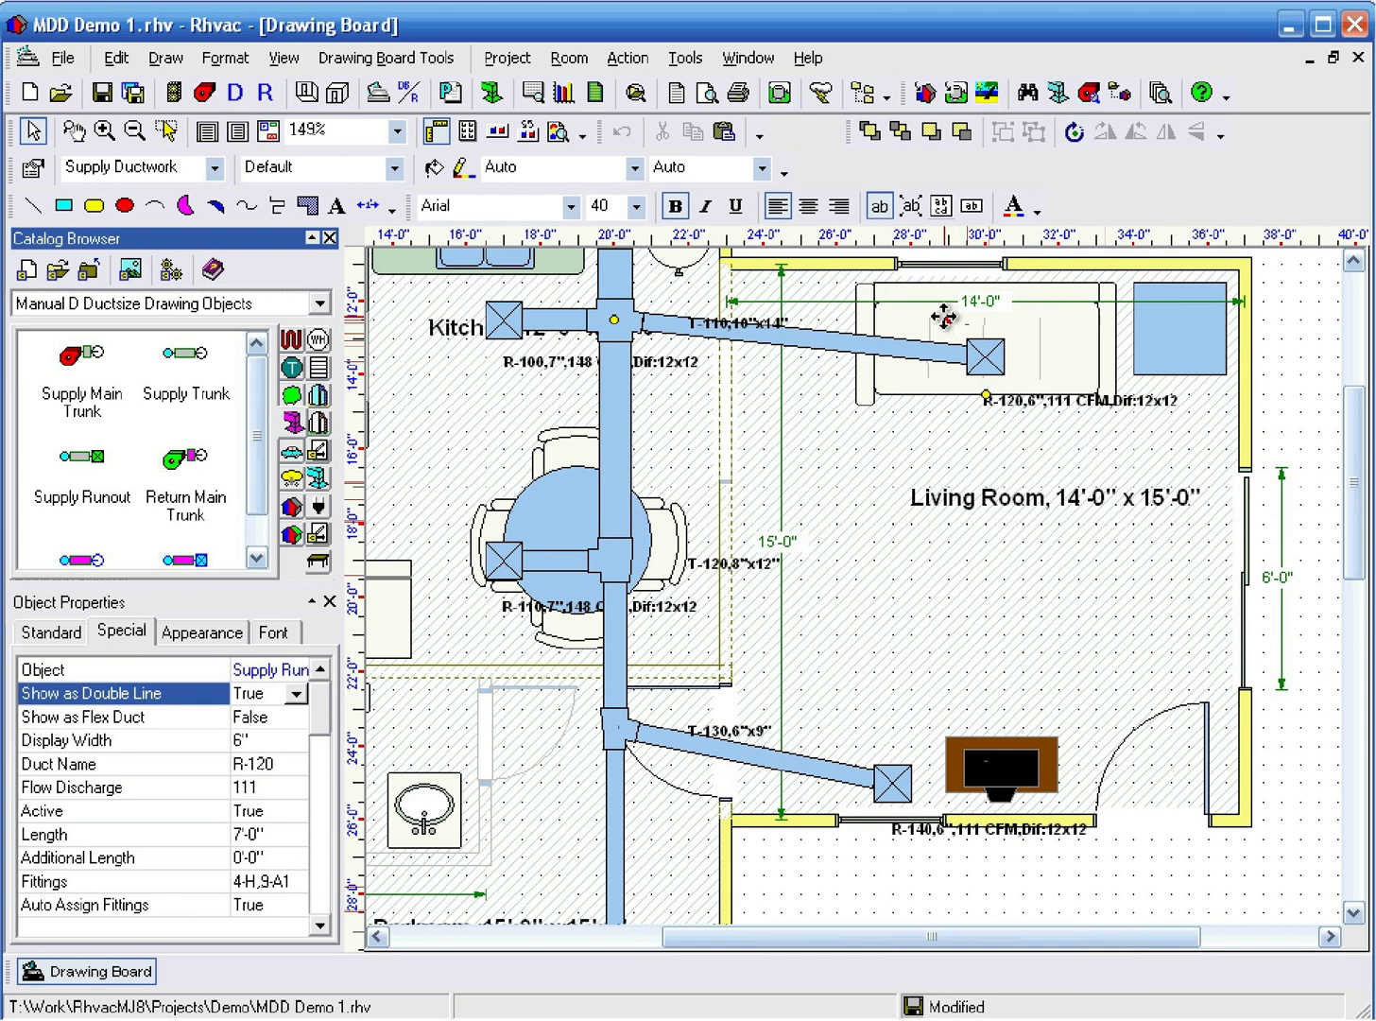
left_click_drag(989, 360, 913, 303)
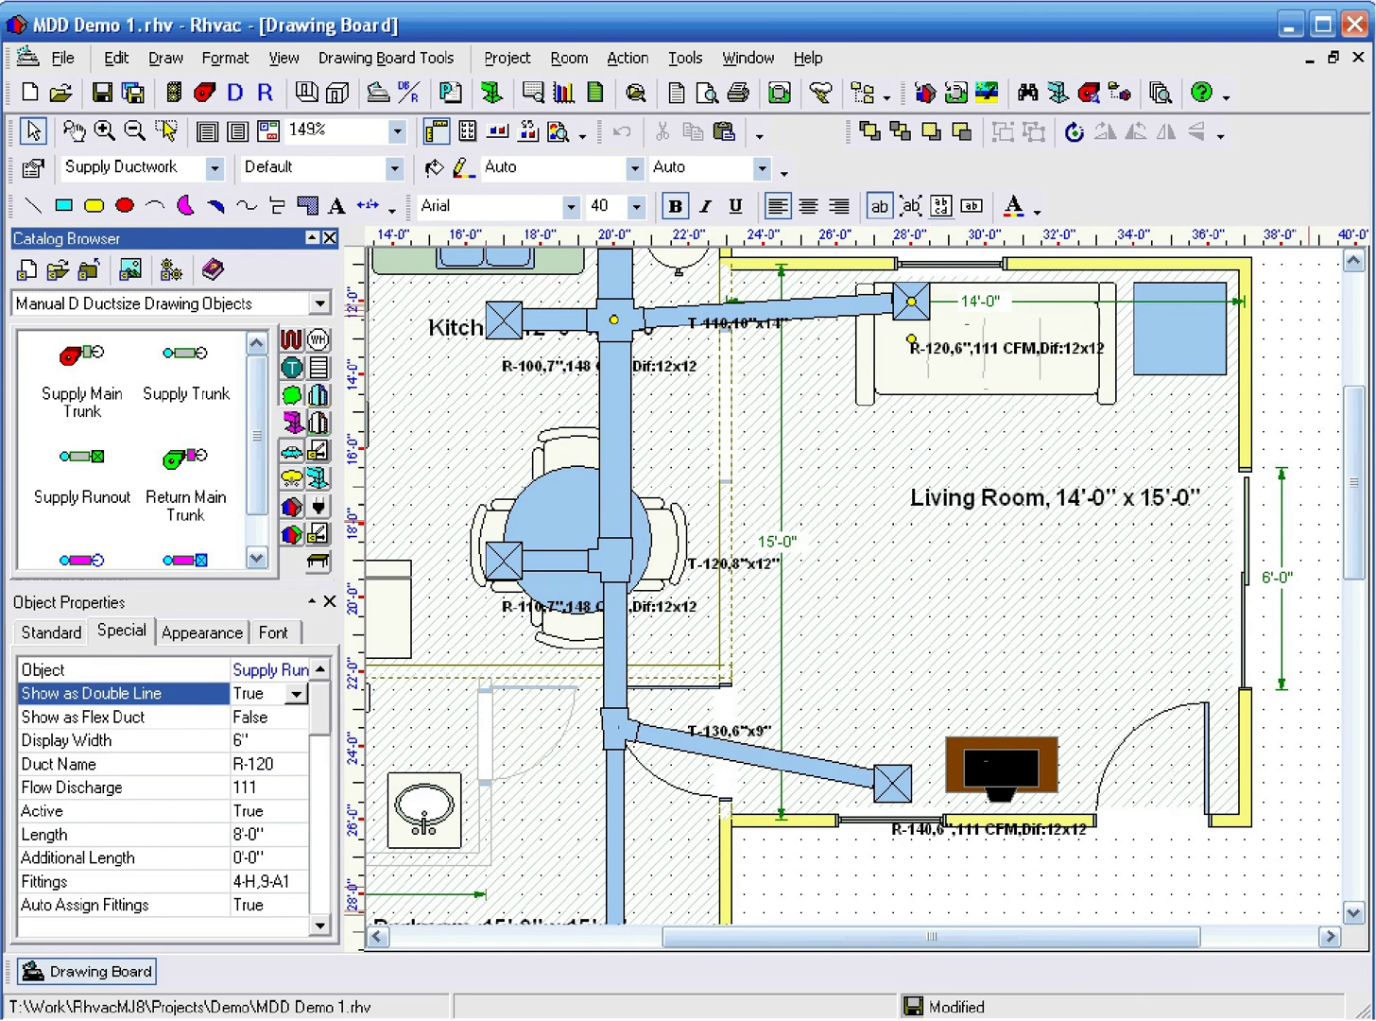
scroll(911, 512, "up", 1)
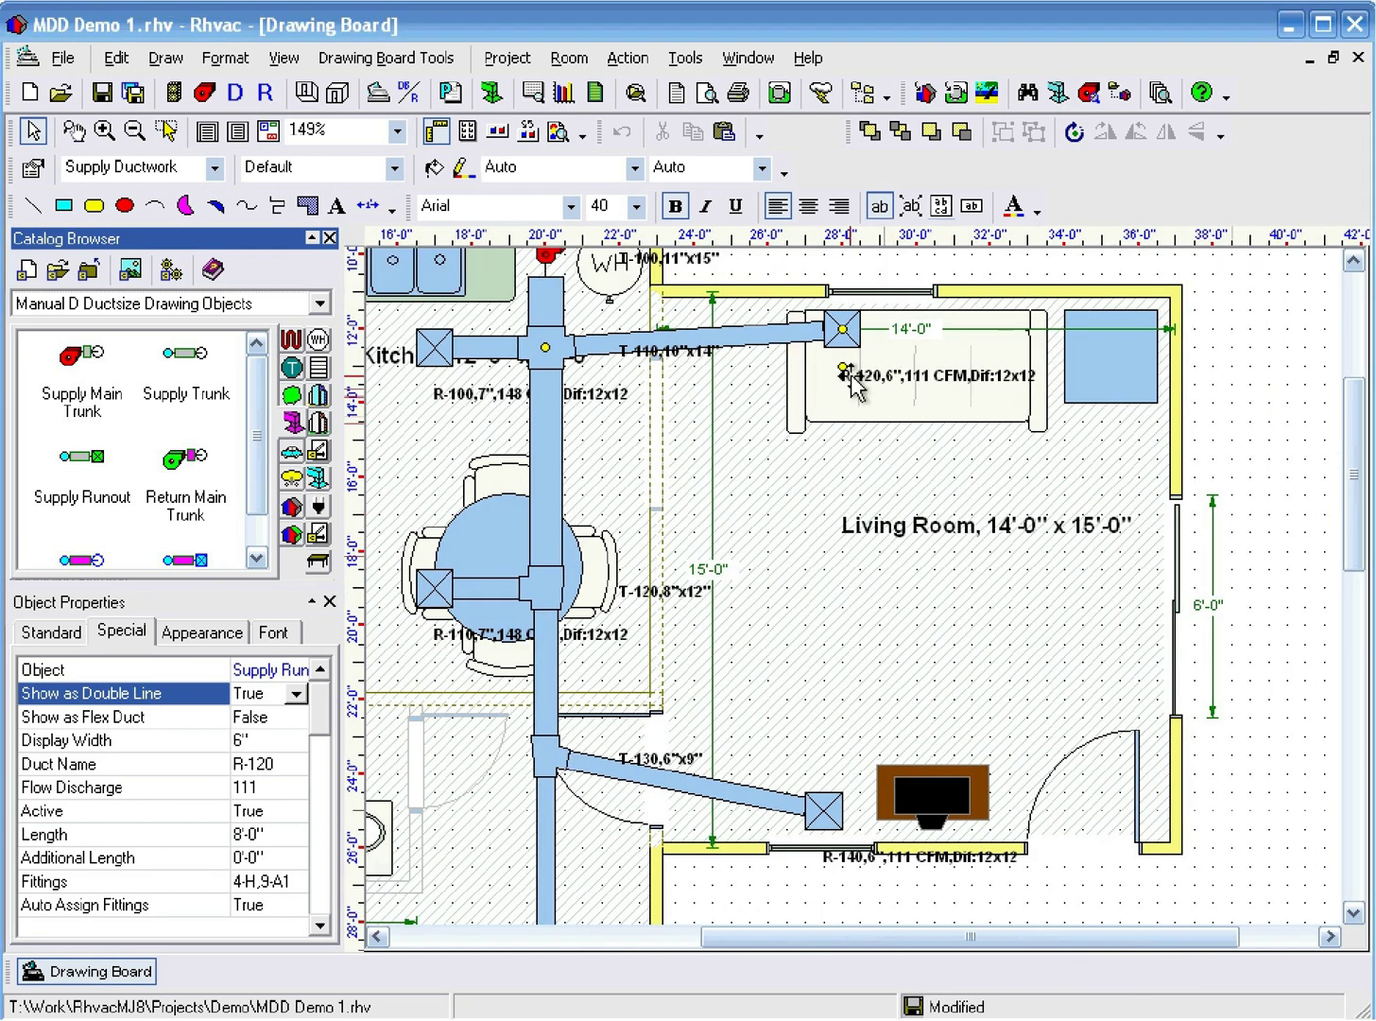
- Move the R-120 runout label left so it sits under its duct
left_click(829, 457)
scroll(814, 427, "up", 3)
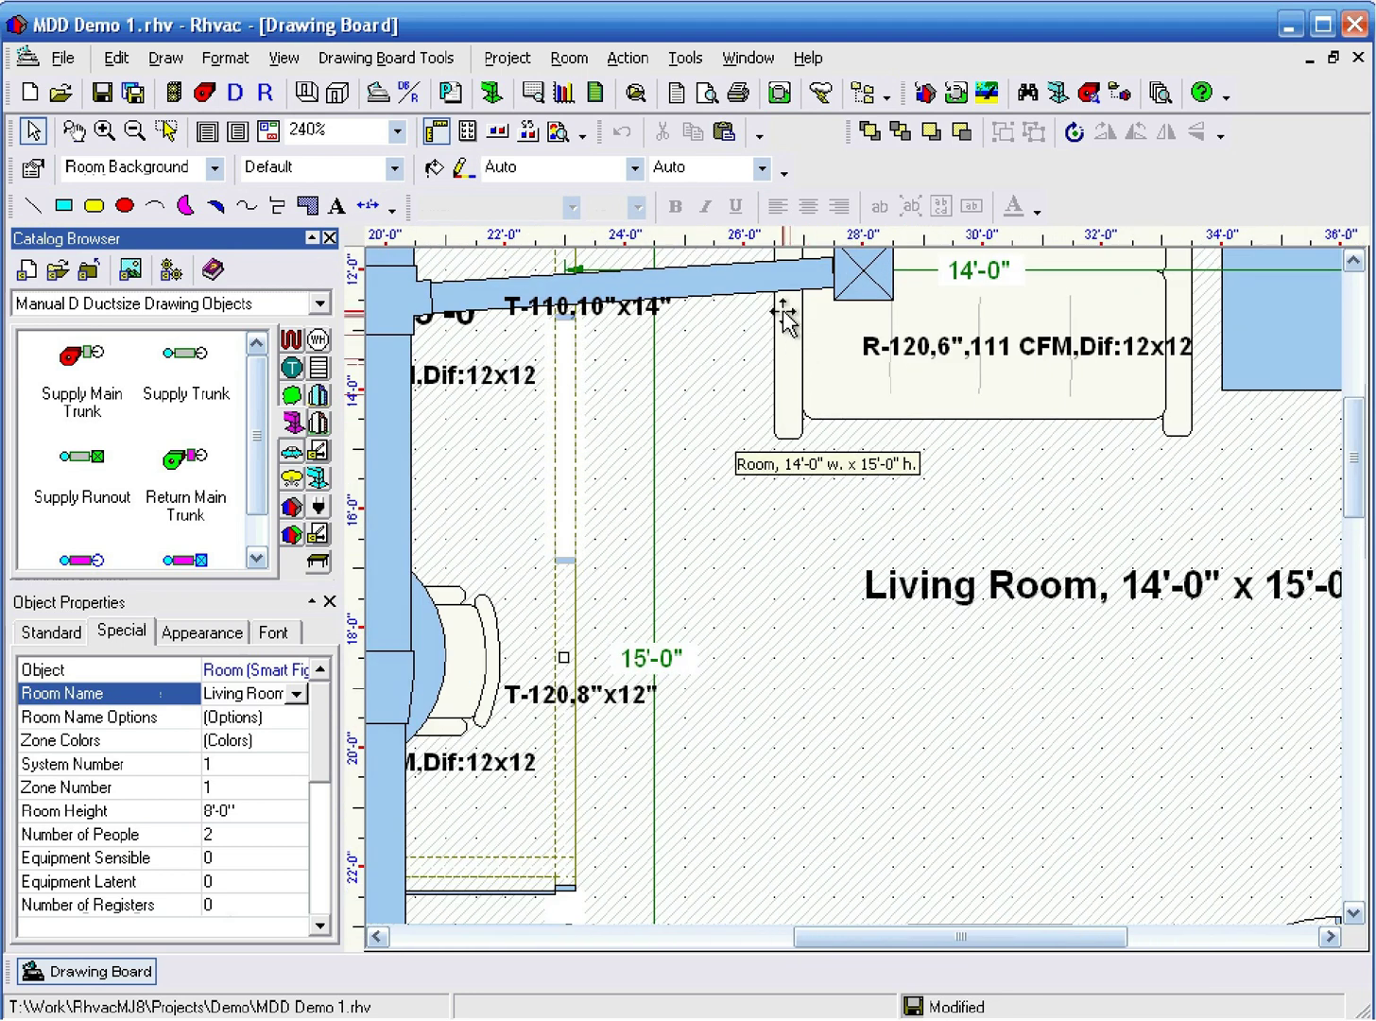
left_click(928, 337)
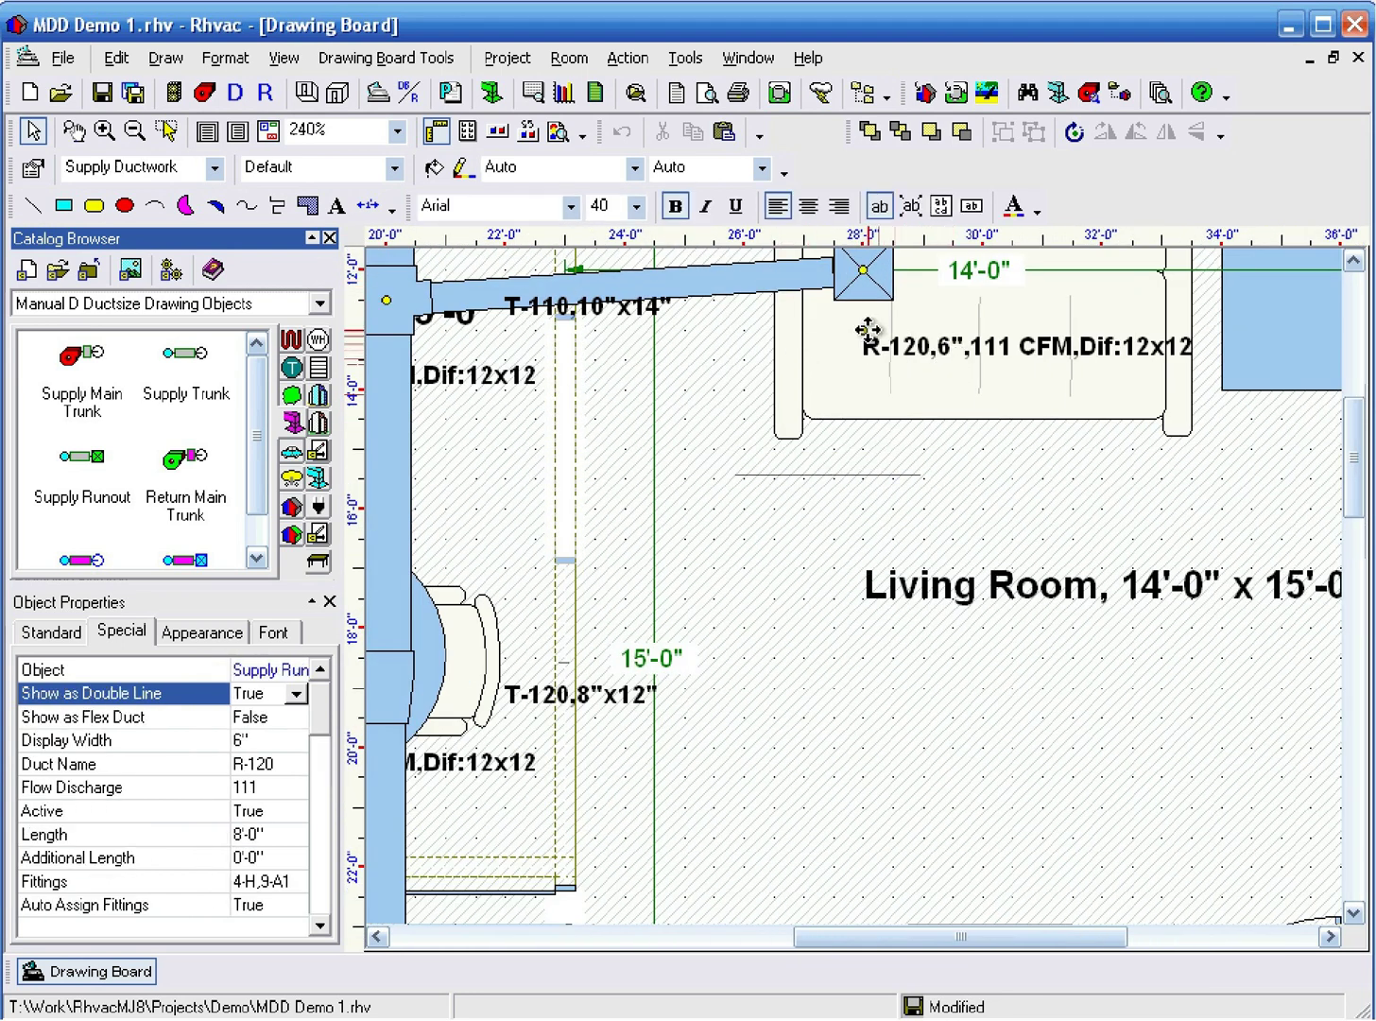
left_click_drag(868, 329, 688, 359)
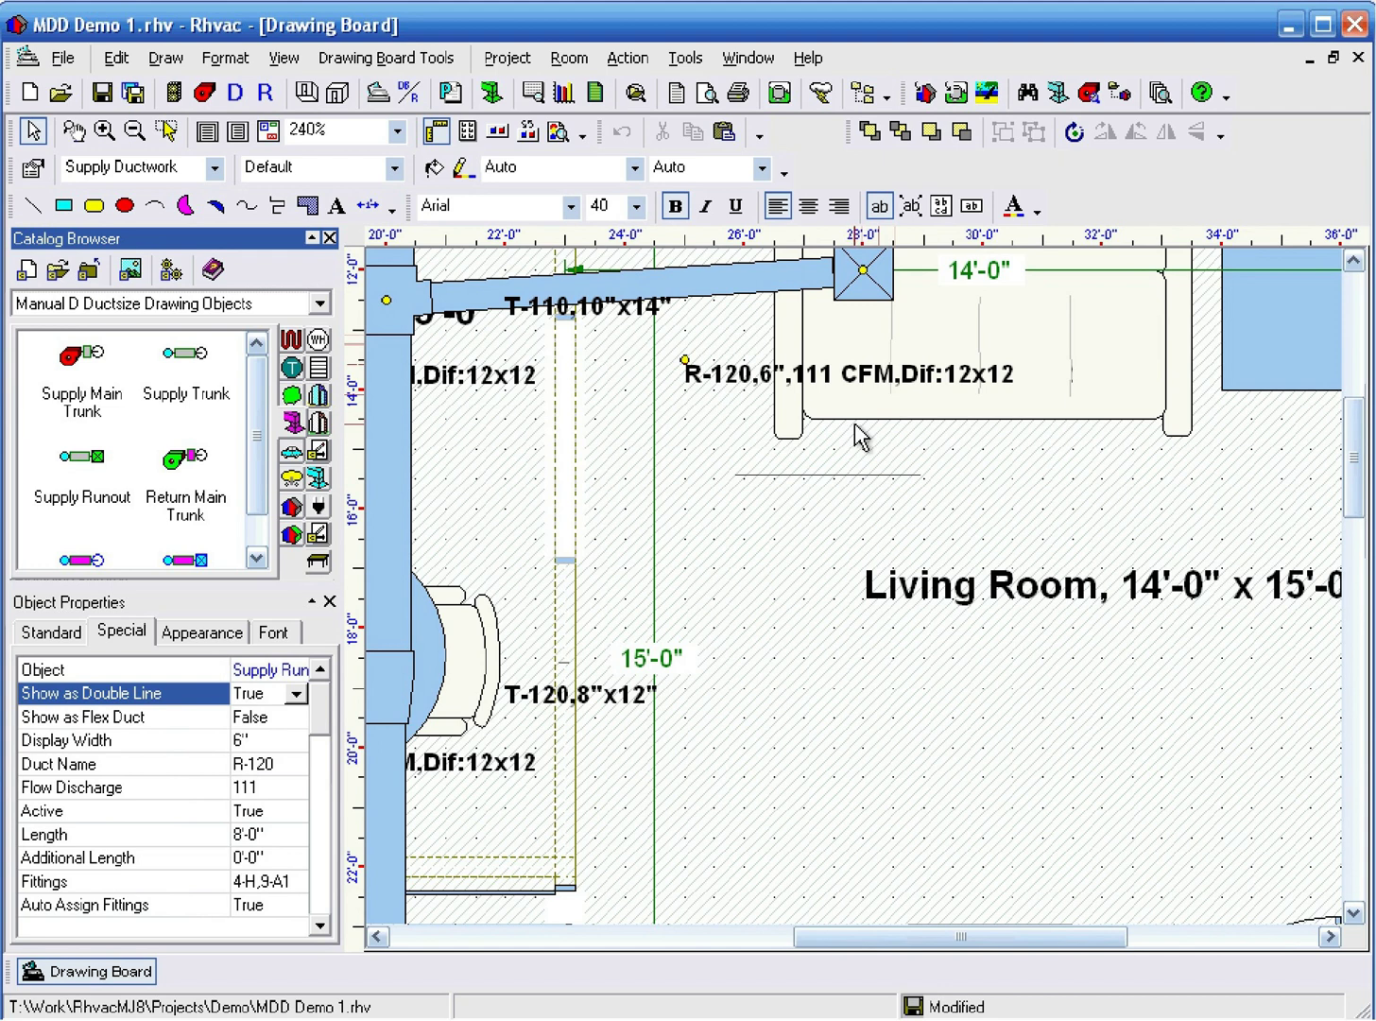
- Move the R-140 runout label off the lower wall to just above the desk
scroll(860, 436, "down", 2)
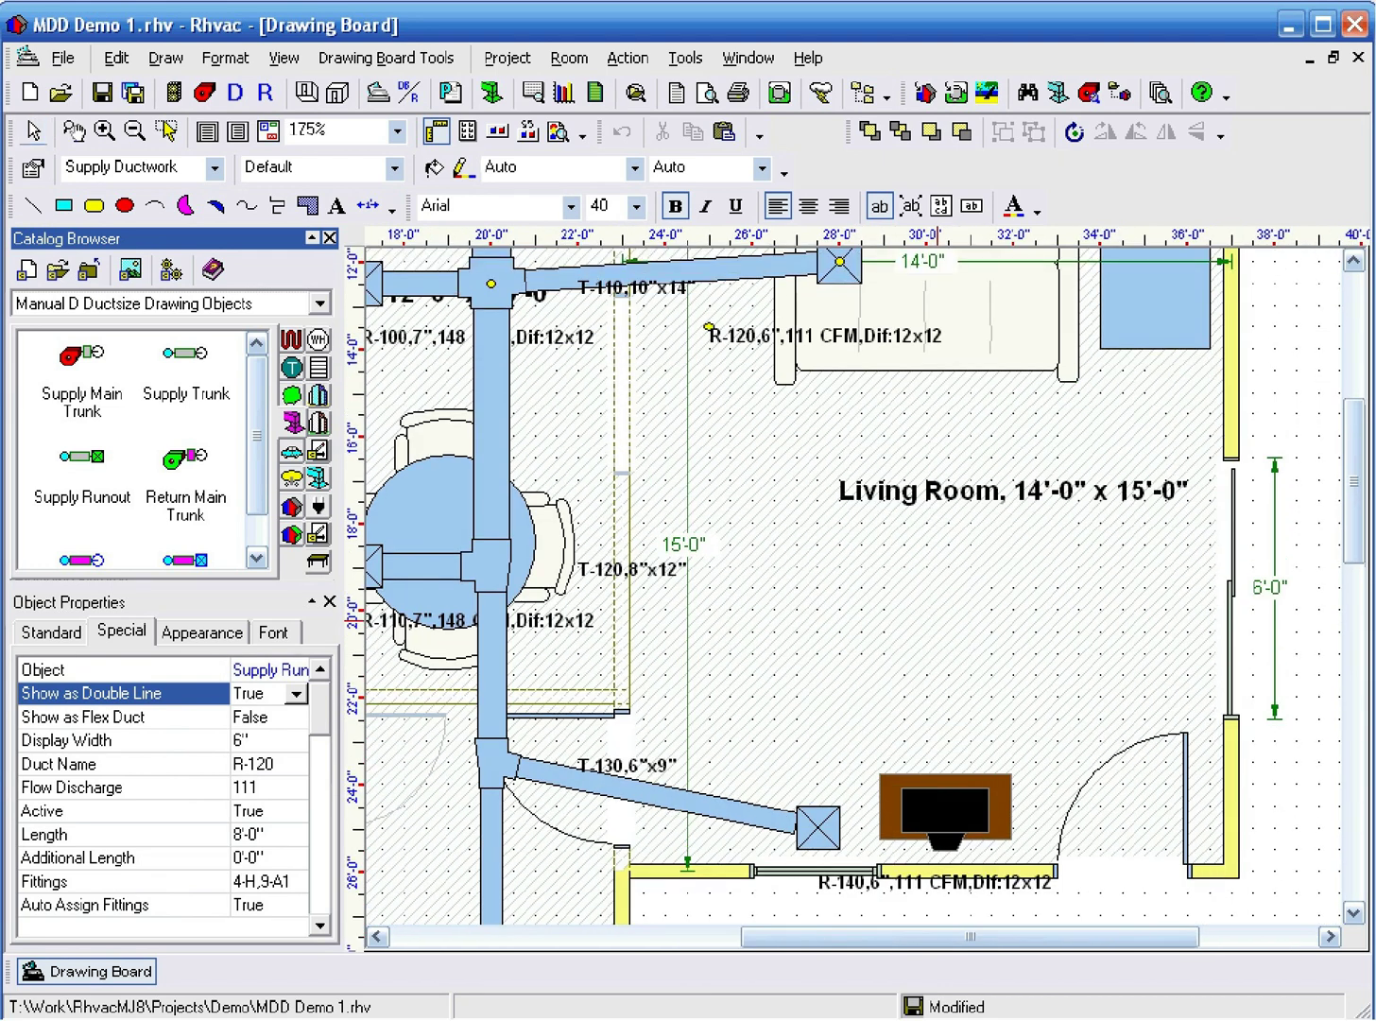
left_click(983, 890)
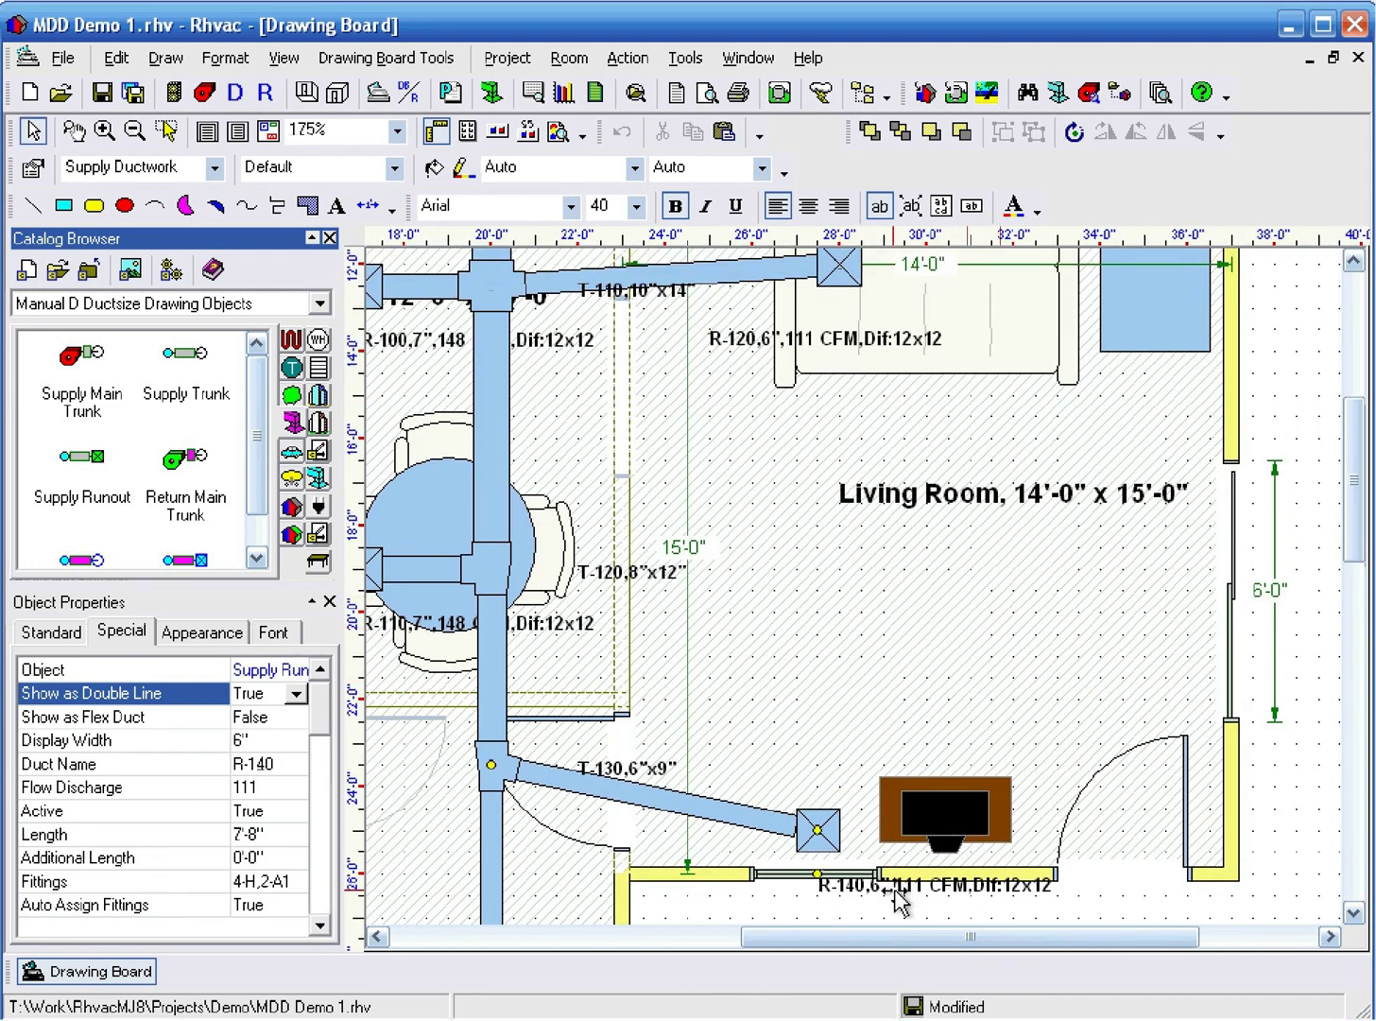
left_click_drag(822, 863, 737, 731)
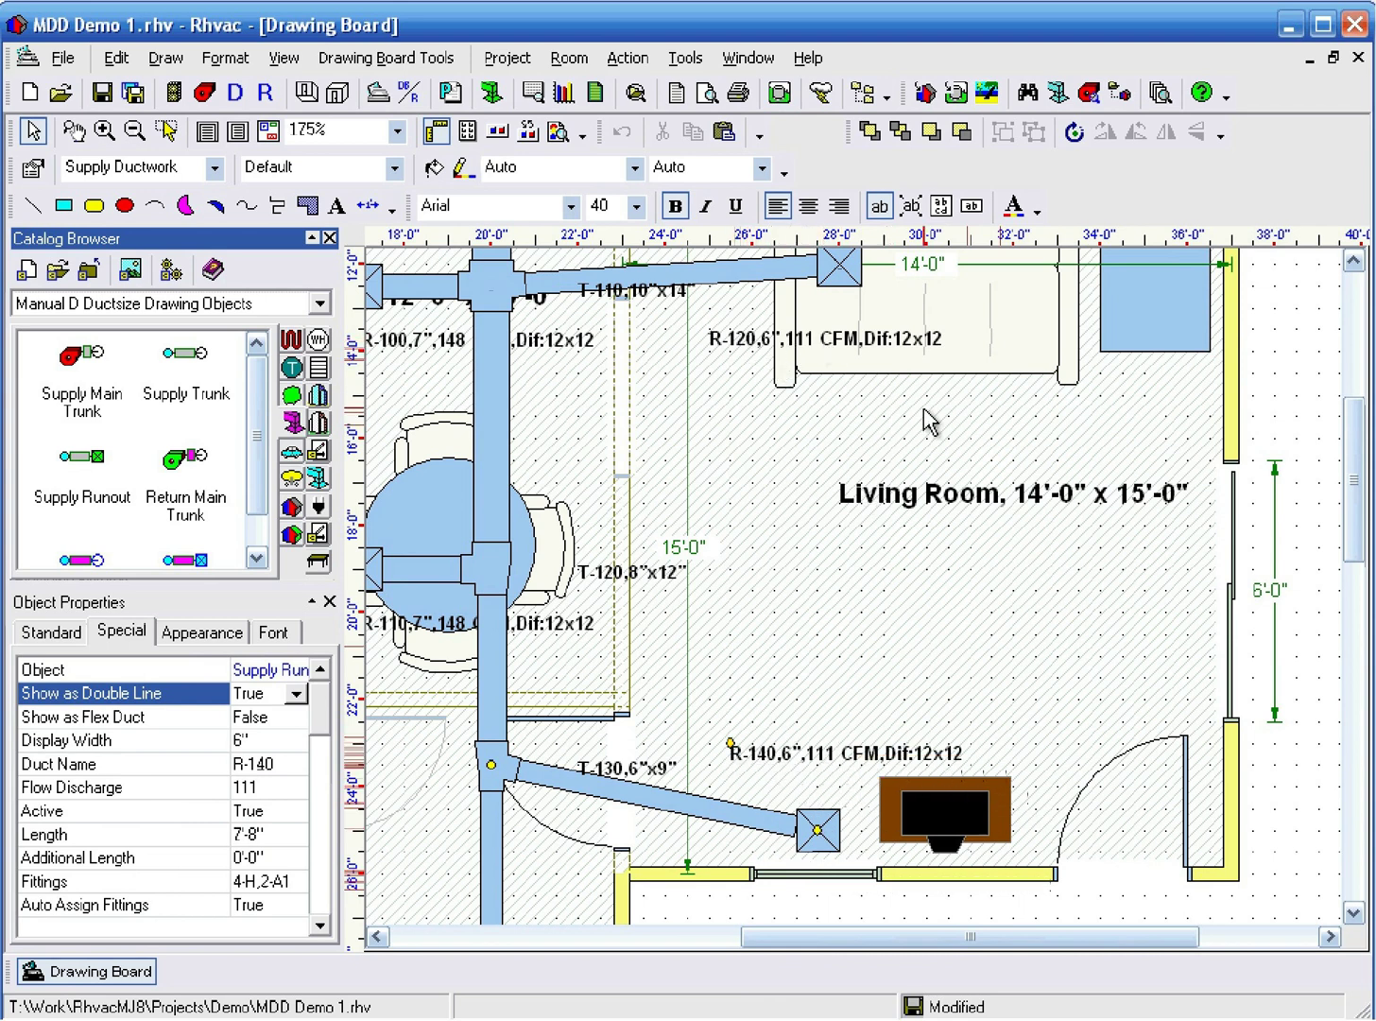
left_click(897, 349)
left_click_drag(925, 362, 936, 377)
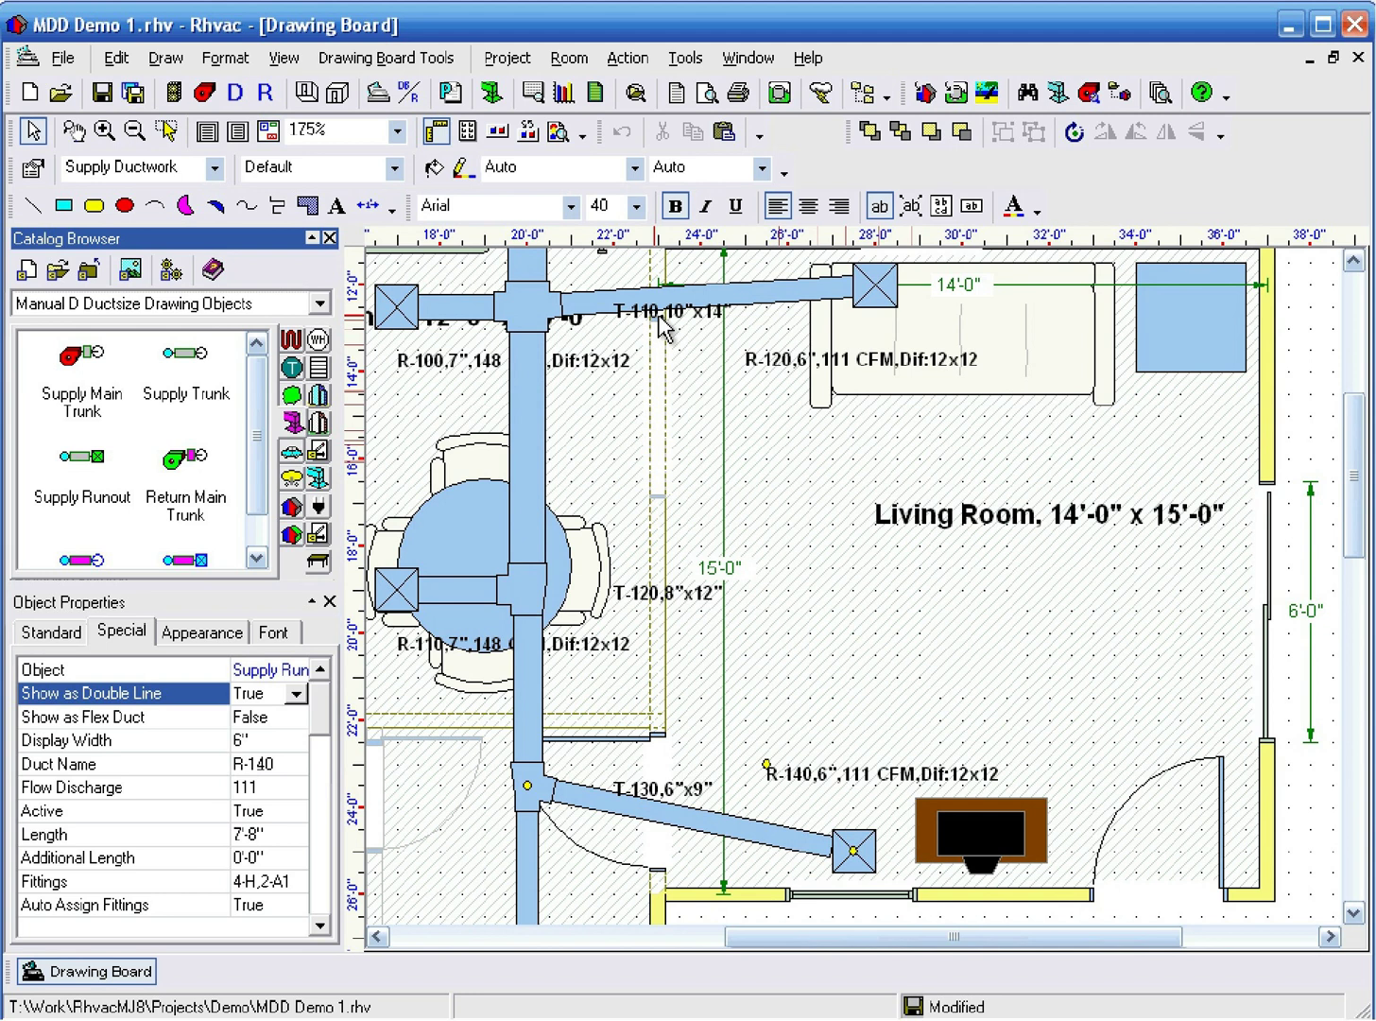
- Run Resize Duct System from the R-120 supply runout's context menu
left_click(820, 302)
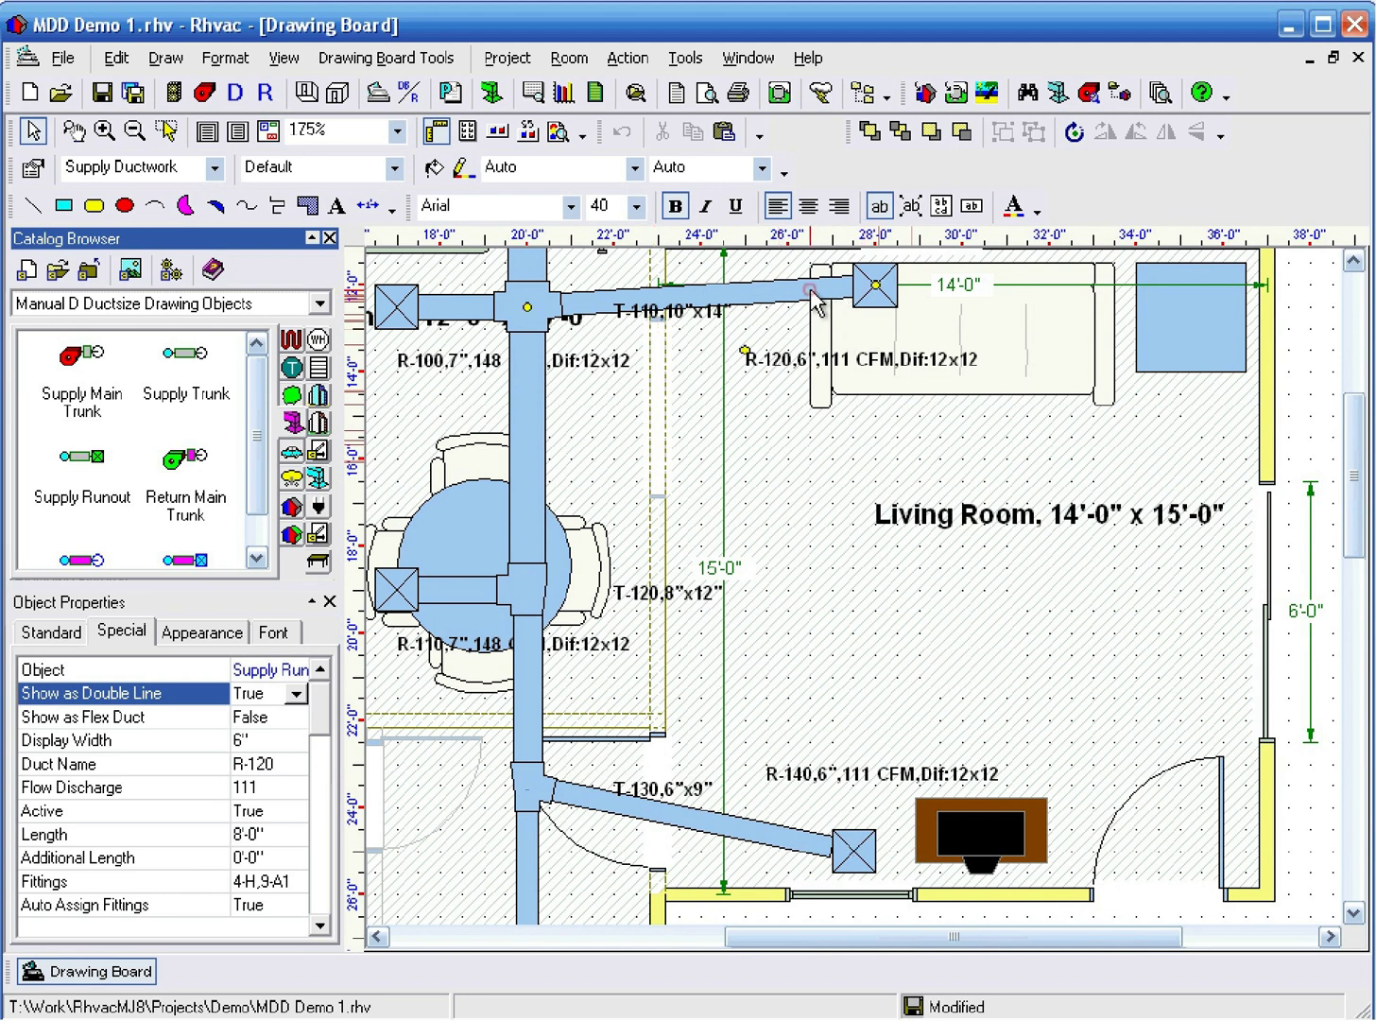
right_click(815, 299)
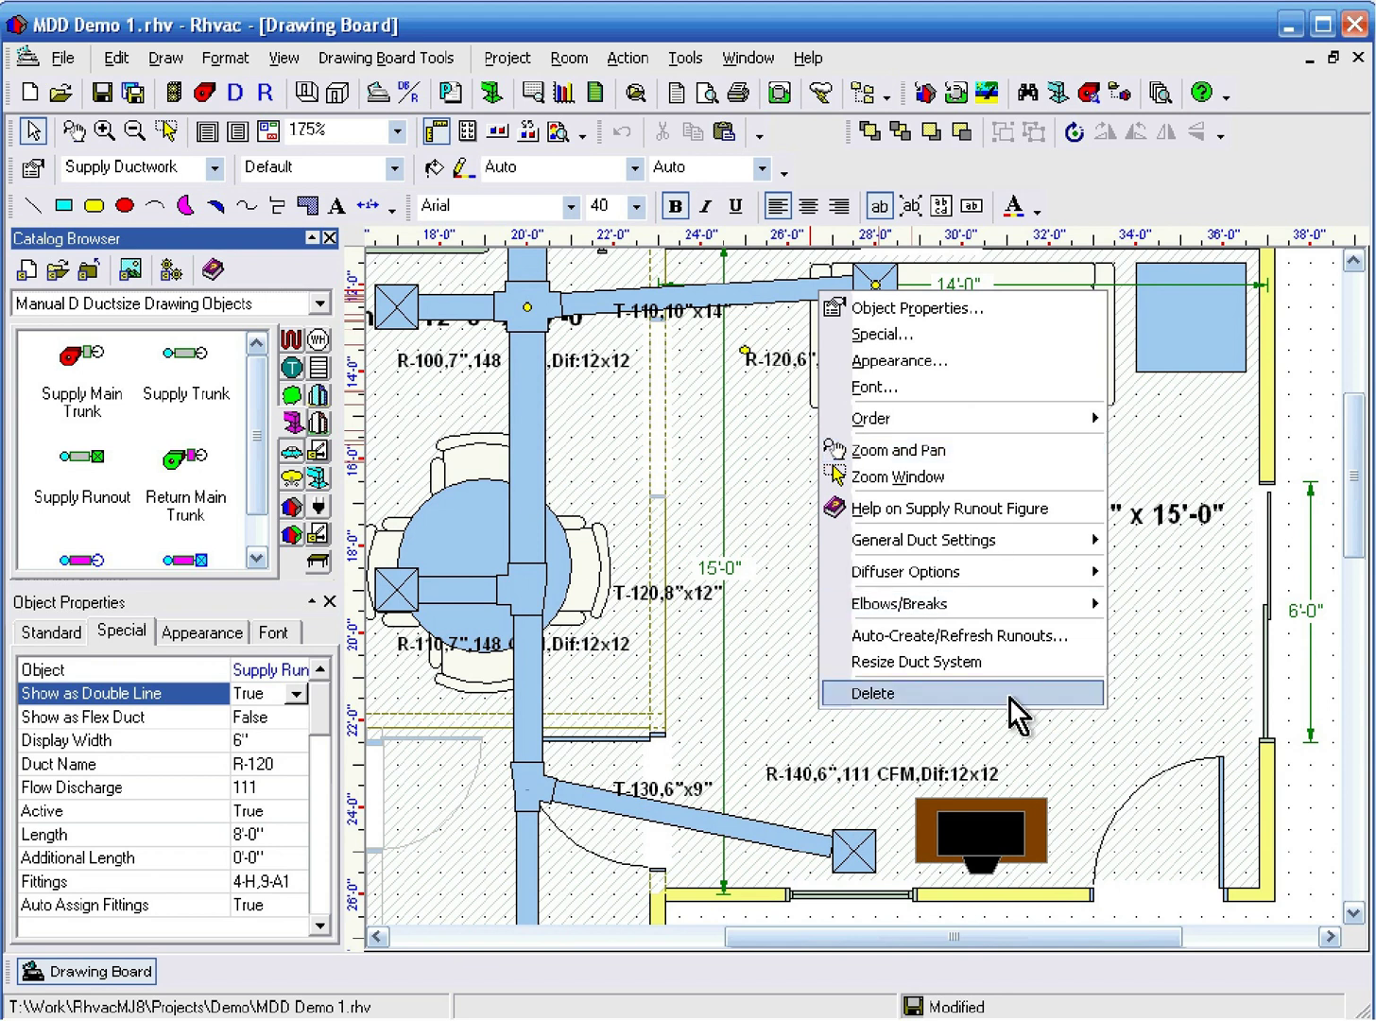
left_click(1005, 661)
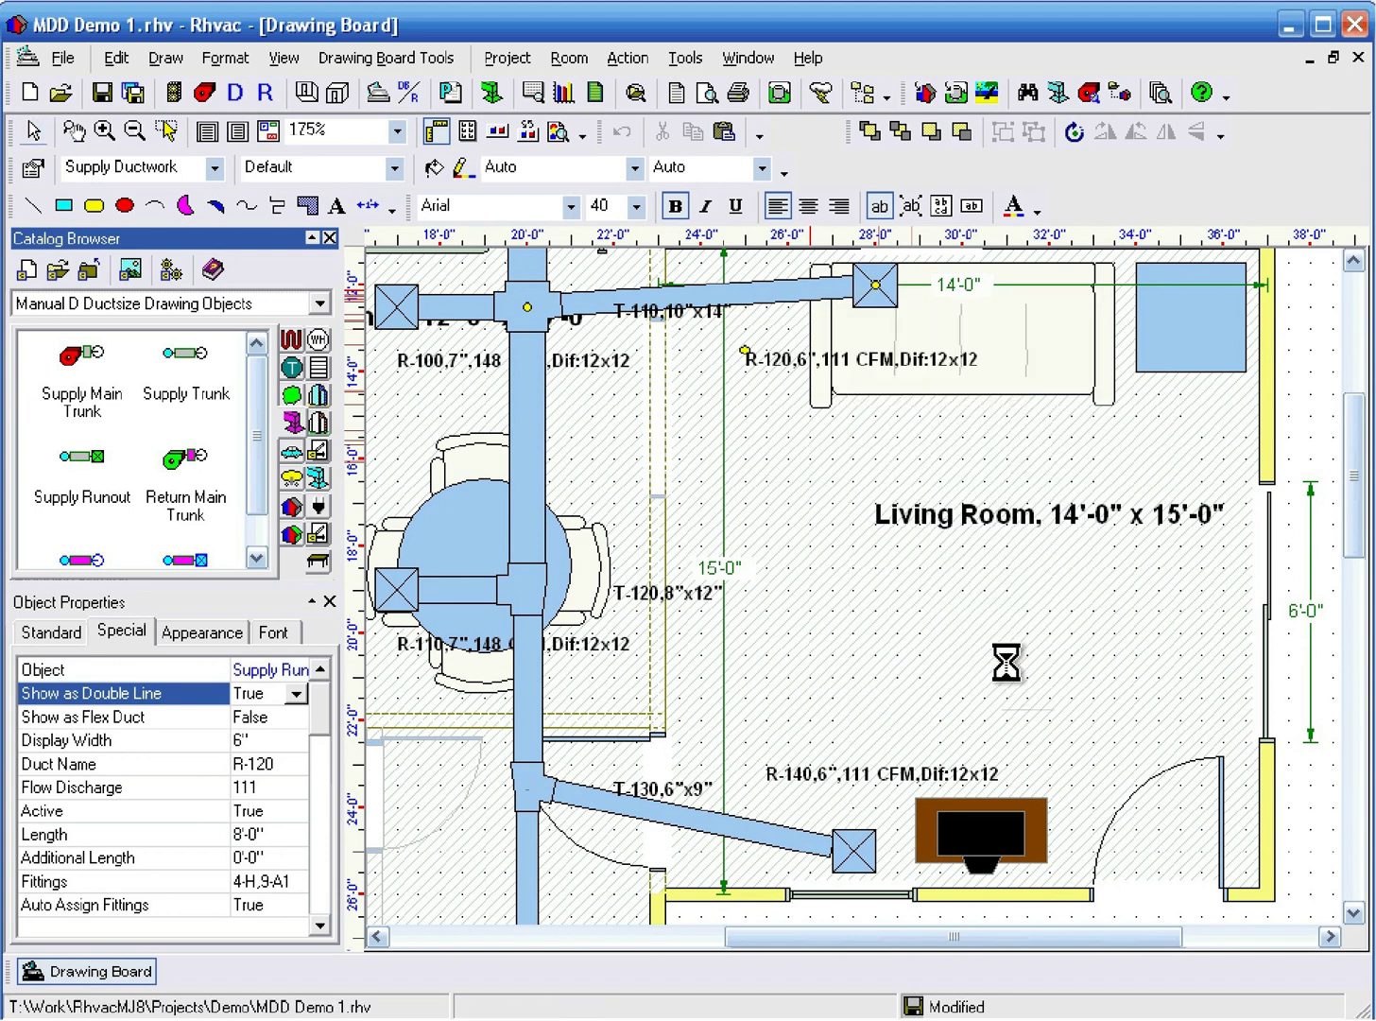